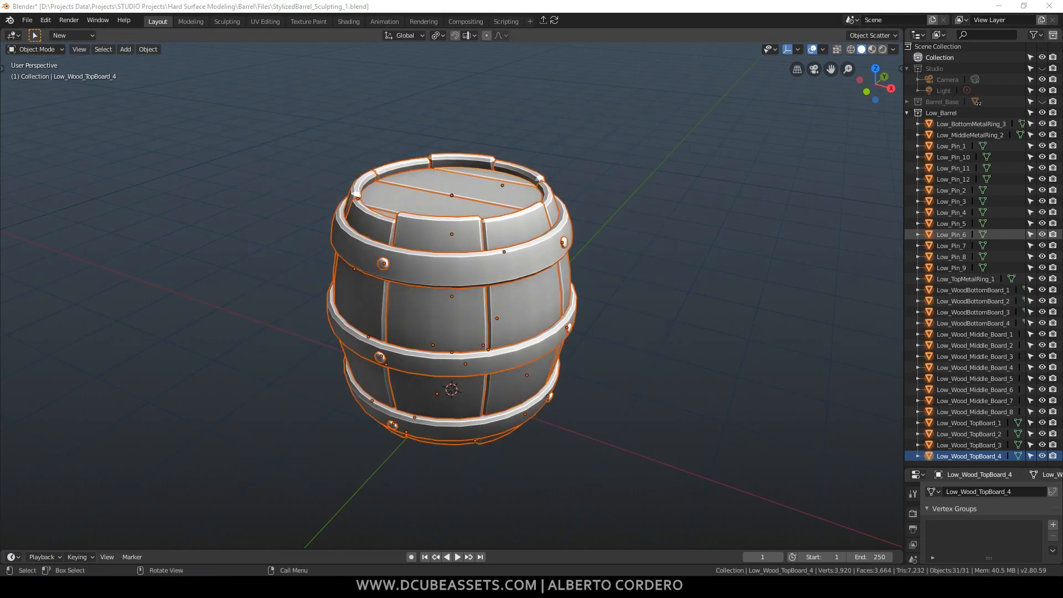
{"action": "key", "text": "super+e"}
{"action": "left_click_drag", "start_coordinate": [742, 43], "coordinate": [0, 48]}
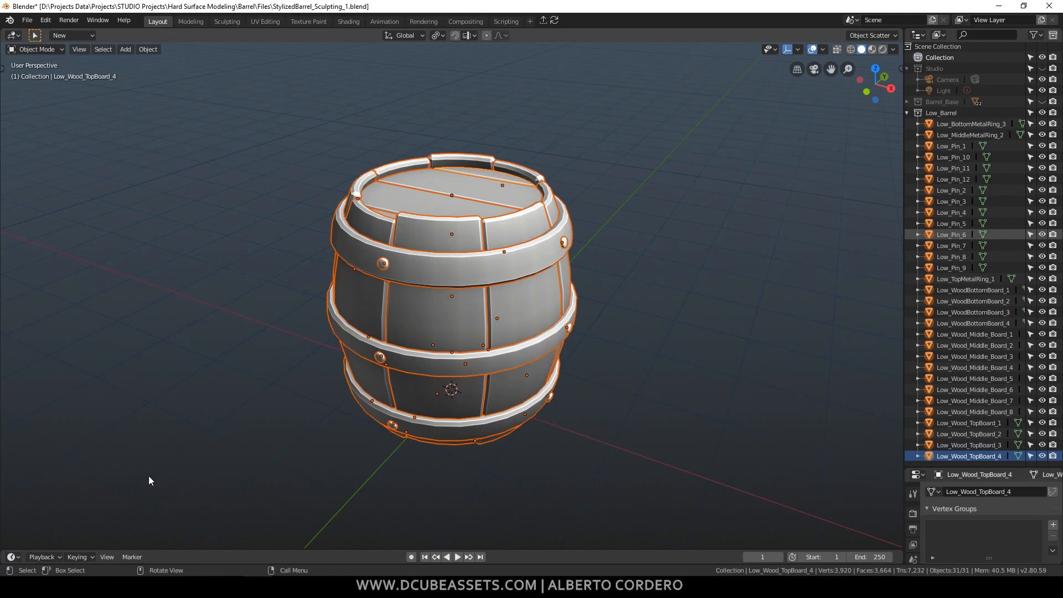
{"action": "key", "text": "alt+Tab"}
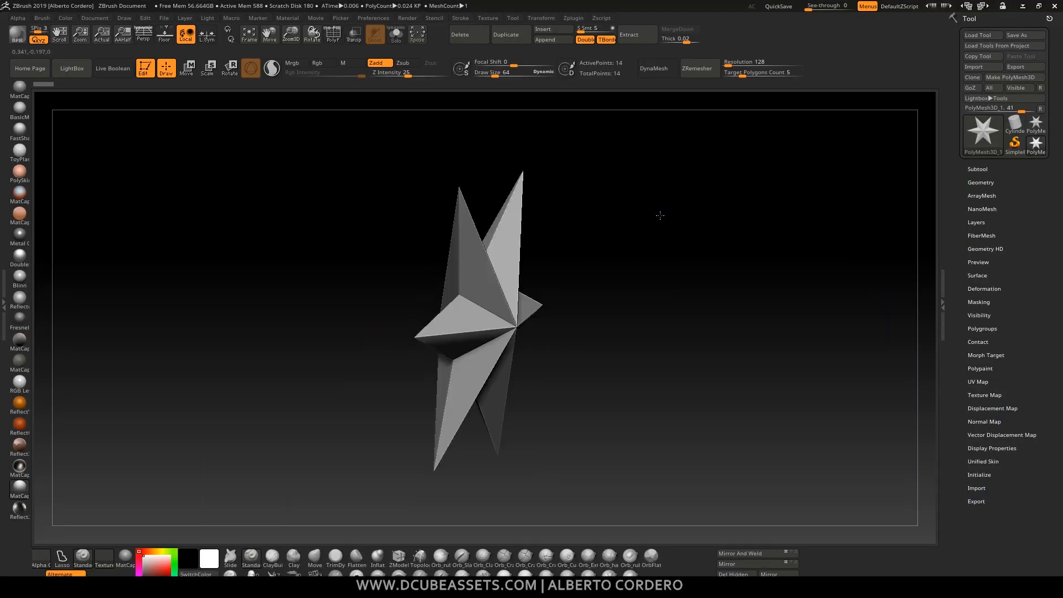
{"action": "key", "text": "alt+Tab"}
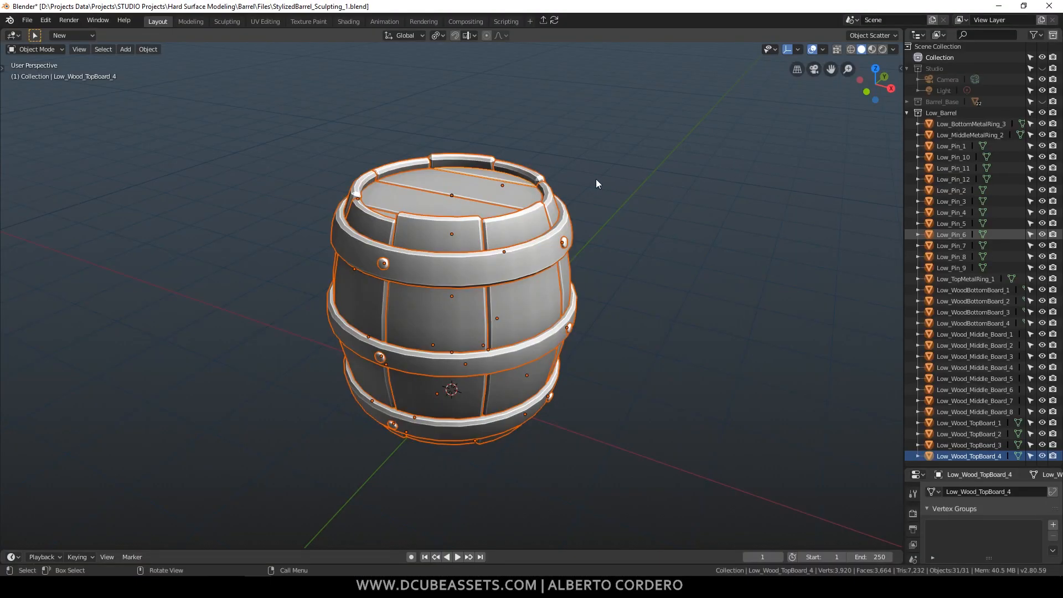
Select all the parts of the low-poly barrel
{"action": "middle_click_drag", "start_coordinate": [606, 142], "coordinate": [540, 147]}
{"action": "left_click_drag", "start_coordinate": [245, 100], "coordinate": [670, 471]}
{"action": "middle_click_drag", "start_coordinate": [600, 328], "coordinate": [531, 194]}
{"action": "scroll", "coordinate": [596, 211], "scroll_direction": "down", "scroll_amount": 2}
{"action": "left_click_drag", "start_coordinate": [234, 117], "coordinate": [658, 446]}
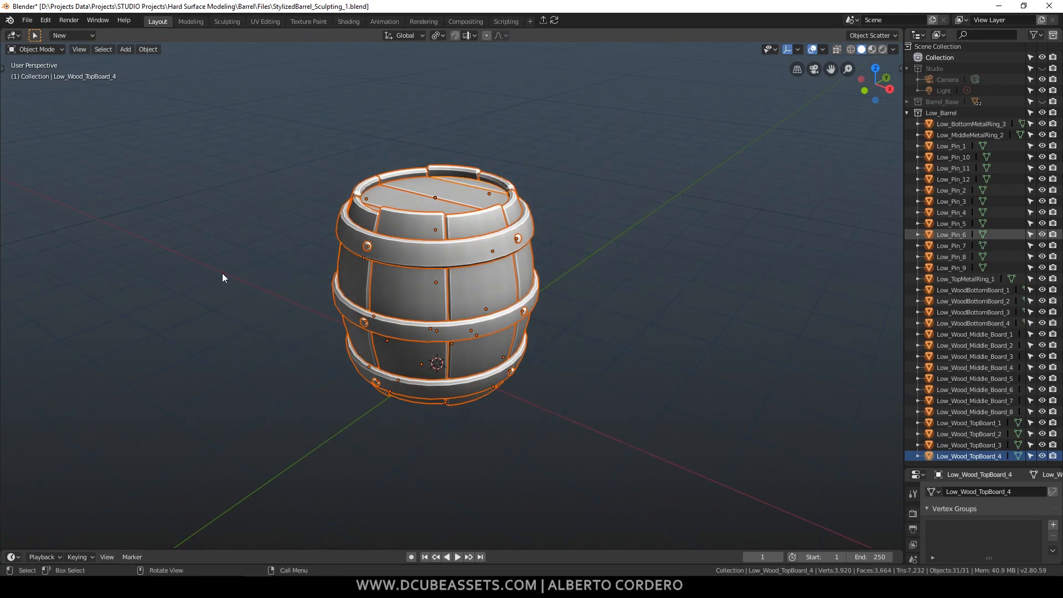
{"action": "middle_click_drag", "start_coordinate": [223, 277], "coordinate": [323, 190]}
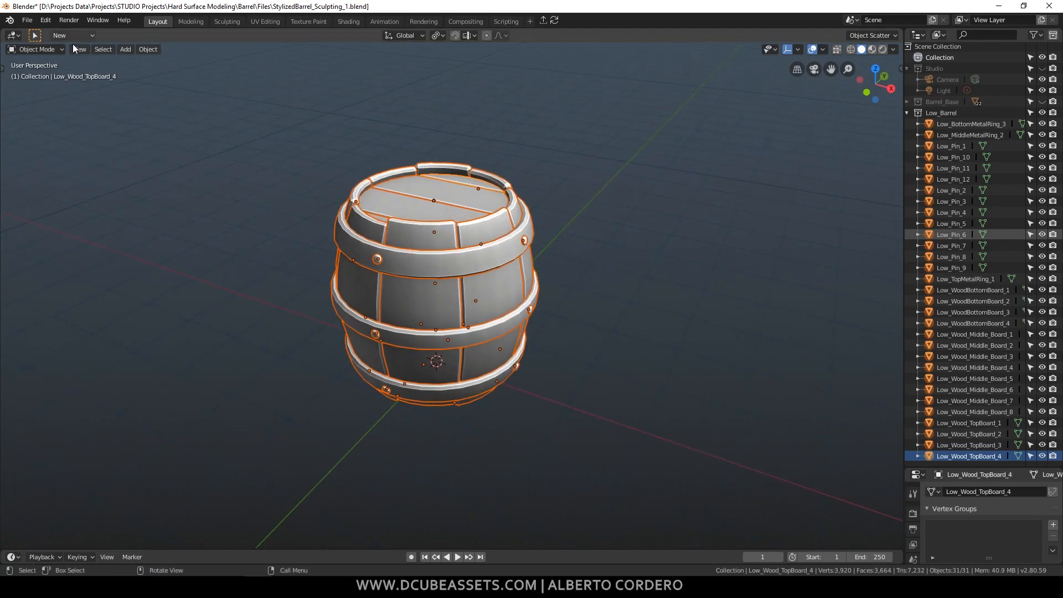
Start a Wavefront OBJ export and set its destination to the Export Files folder on the Desktop
{"action": "left_click", "coordinate": [27, 20]}
{"action": "mouse_move", "coordinate": [61, 238]}
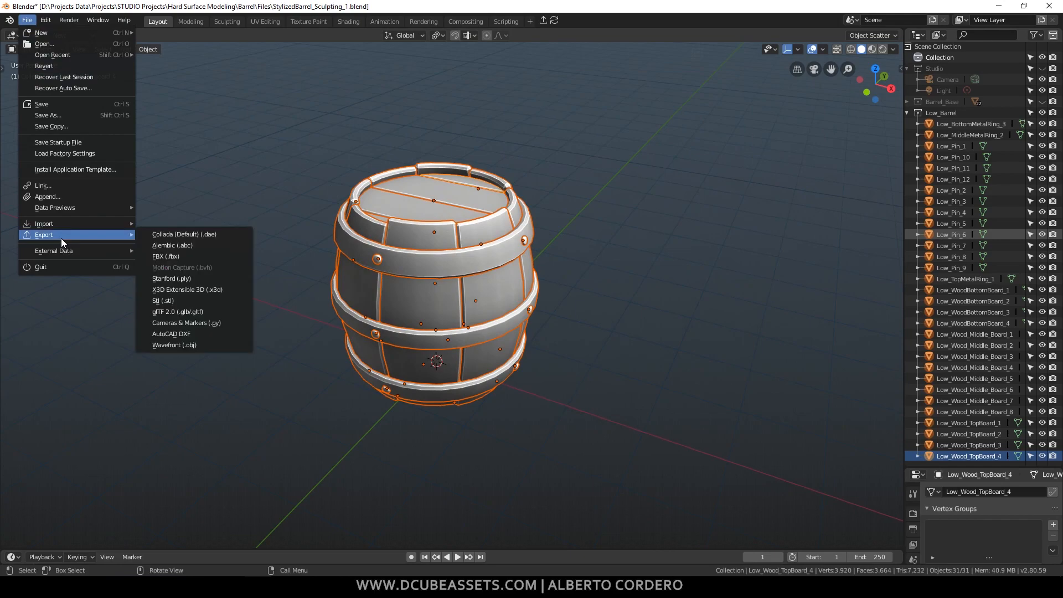
{"action": "left_click", "coordinate": [199, 346]}
{"action": "left_click", "coordinate": [367, 49]}
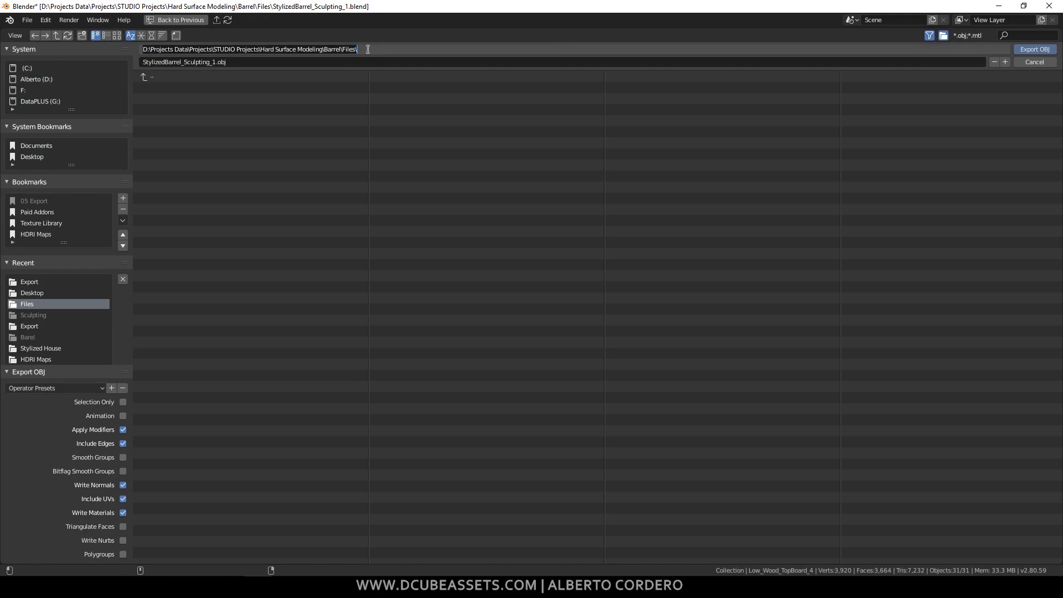
{"action": "key", "text": "ctrl+a"}
{"action": "type", "text": "C:\\Users\\alber\\Desktop\\Export Files\\"}
{"action": "key", "text": "Return"}
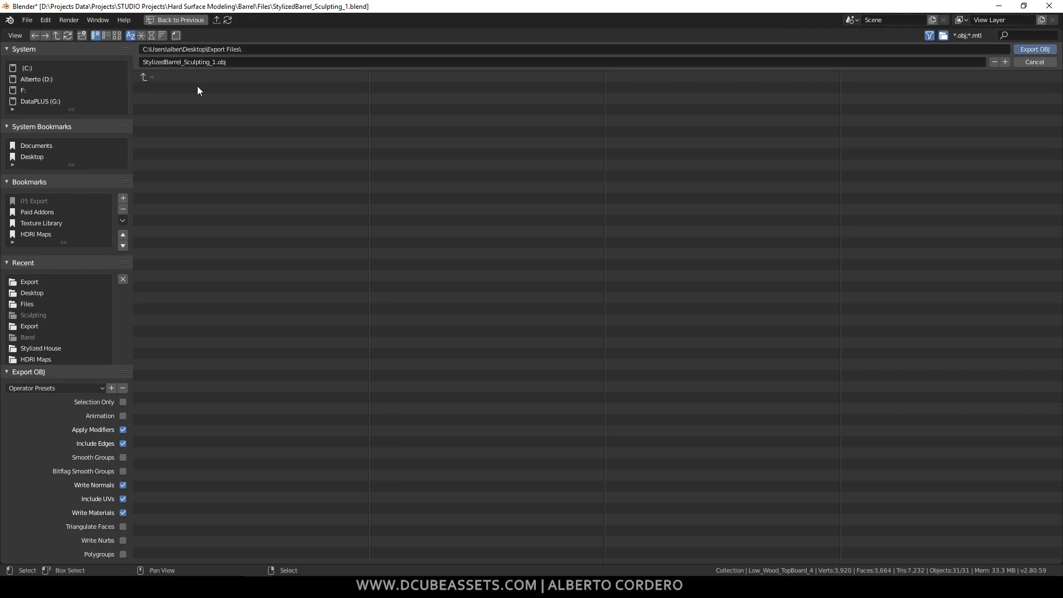
Name the export file Barrel, limit it to the selection only, and export the OBJ
{"action": "left_click", "coordinate": [247, 62]}
{"action": "type", "text": "Barrel"}
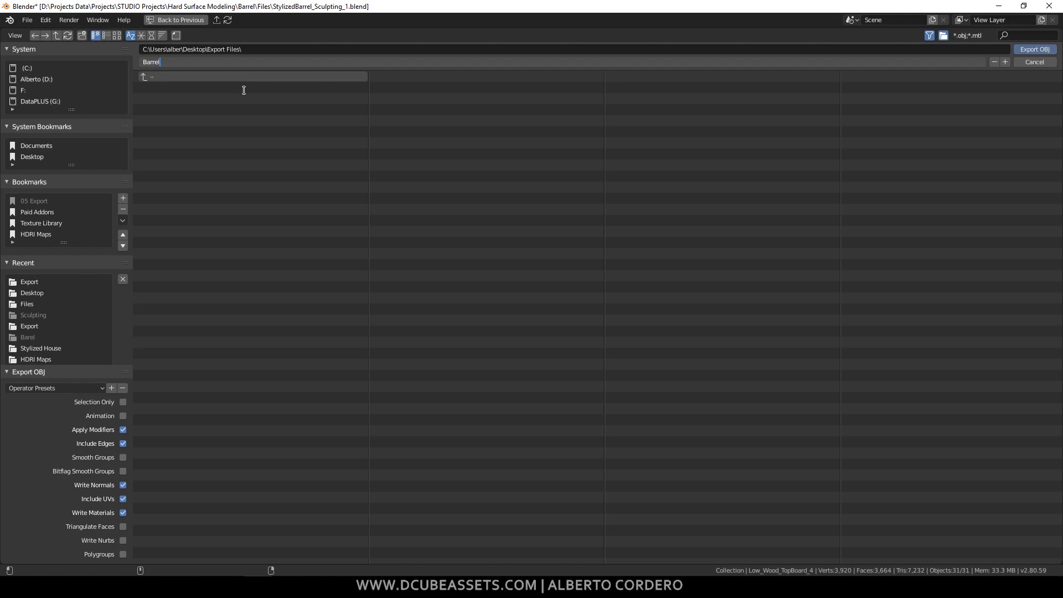
{"action": "key", "text": "Return"}
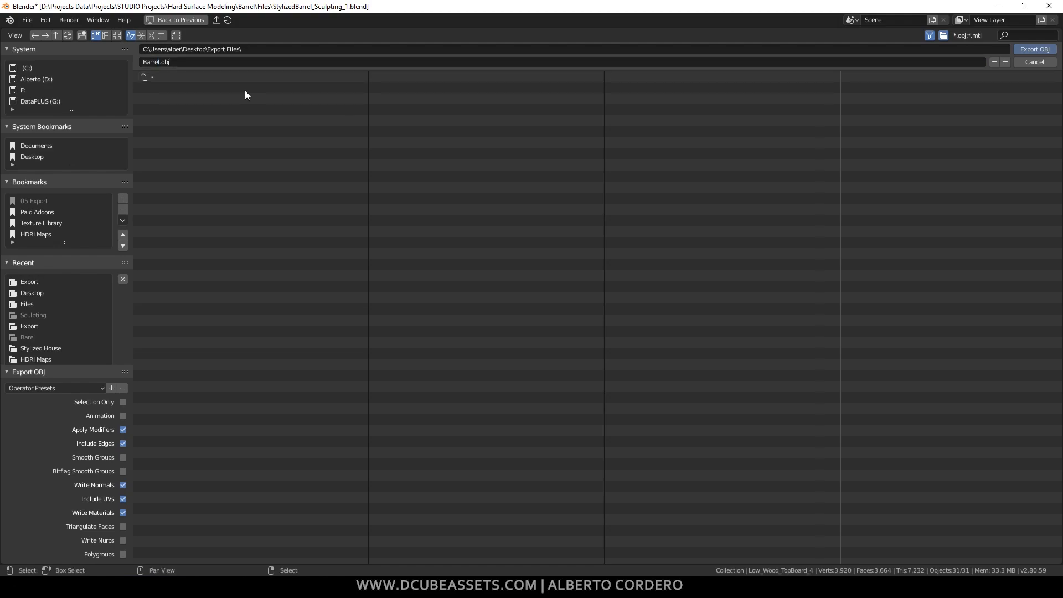
{"action": "left_click", "coordinate": [95, 401]}
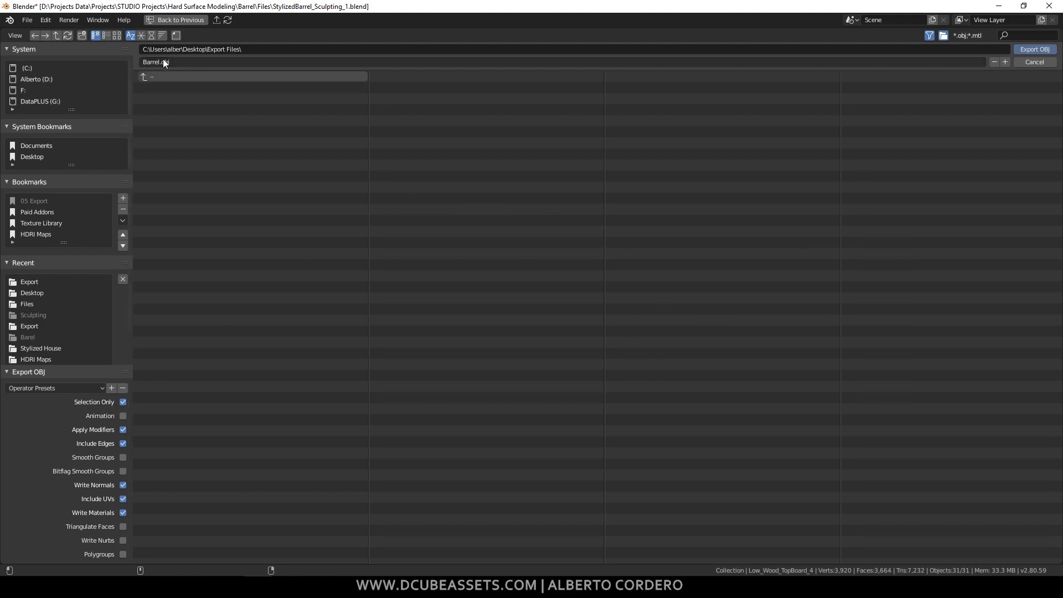
{"action": "left_click", "coordinate": [1033, 48]}
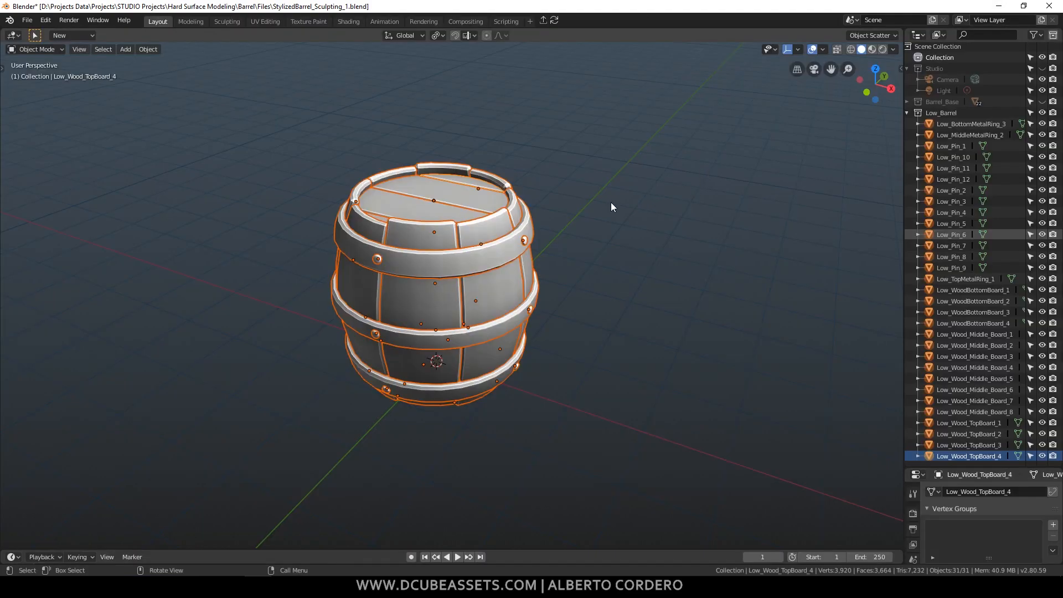
Deselect all the barrel parts and switch to ZBrush
{"action": "left_click_drag", "start_coordinate": [226, 123], "coordinate": [605, 426], "text": "ctrl"}
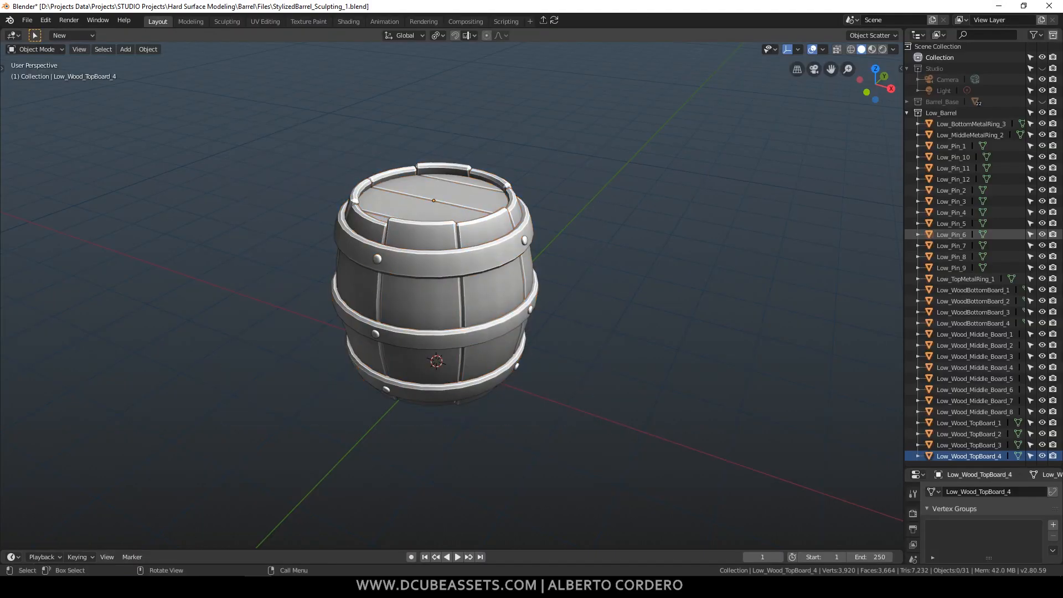
{"action": "left_click_drag", "start_coordinate": [0, 89], "coordinate": [394, 48]}
{"action": "left_click_drag", "start_coordinate": [476, 46], "coordinate": [0, 77]}
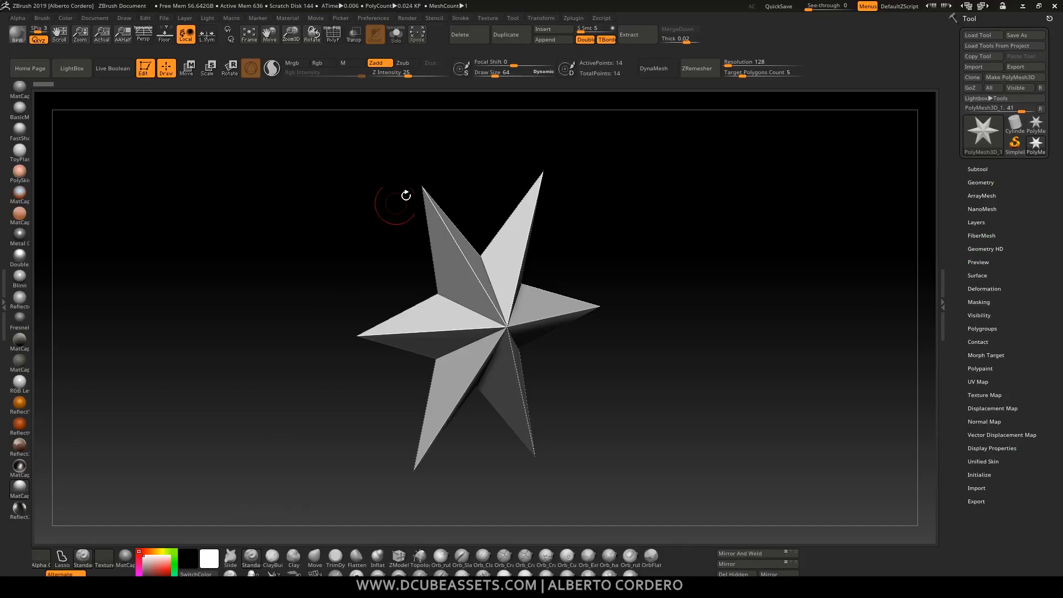
Import Barrel.obj from the Export Files folder on the Desktop
{"action": "left_click", "coordinate": [982, 66]}
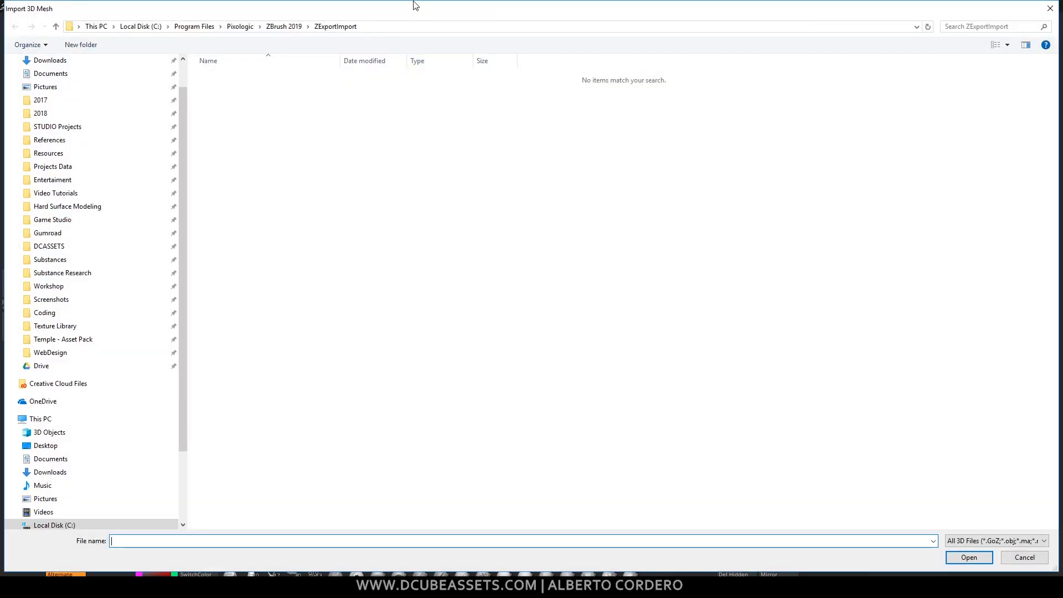
{"action": "left_click", "coordinate": [401, 27]}
{"action": "type", "text": "C:\\Users\\Alberto Cordero\\Desktop\\Export Files"}
{"action": "key", "text": "Return"}
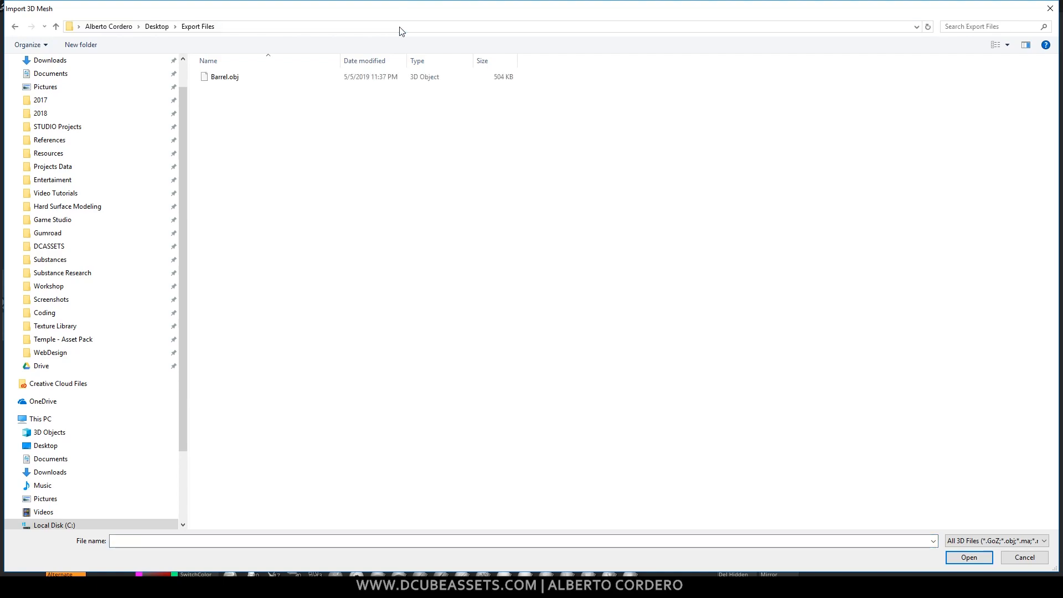
{"action": "left_click", "coordinate": [235, 81]}
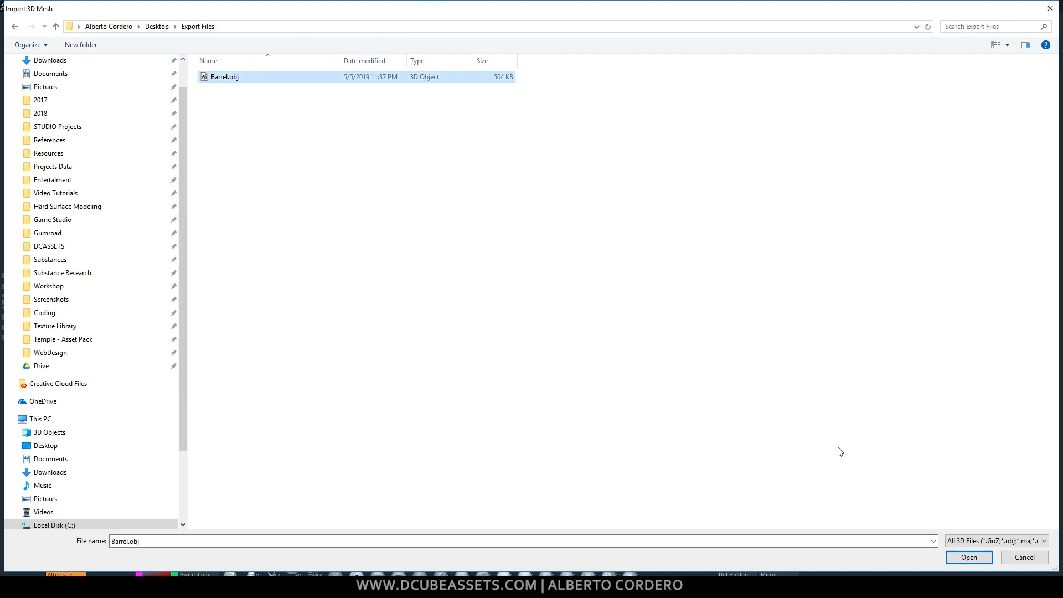
{"action": "left_click", "coordinate": [973, 558]}
Turn on the PolyFrame wireframe display and inspect the imported barrel from several angles
{"action": "left_click_drag", "start_coordinate": [688, 171], "coordinate": [653, 201]}
{"action": "key", "text": "shift+f"}
{"action": "right_click_drag", "start_coordinate": [731, 222], "coordinate": [605, 183], "text": "ctrl"}
{"action": "left_click_drag", "start_coordinate": [606, 183], "coordinate": [611, 208]}
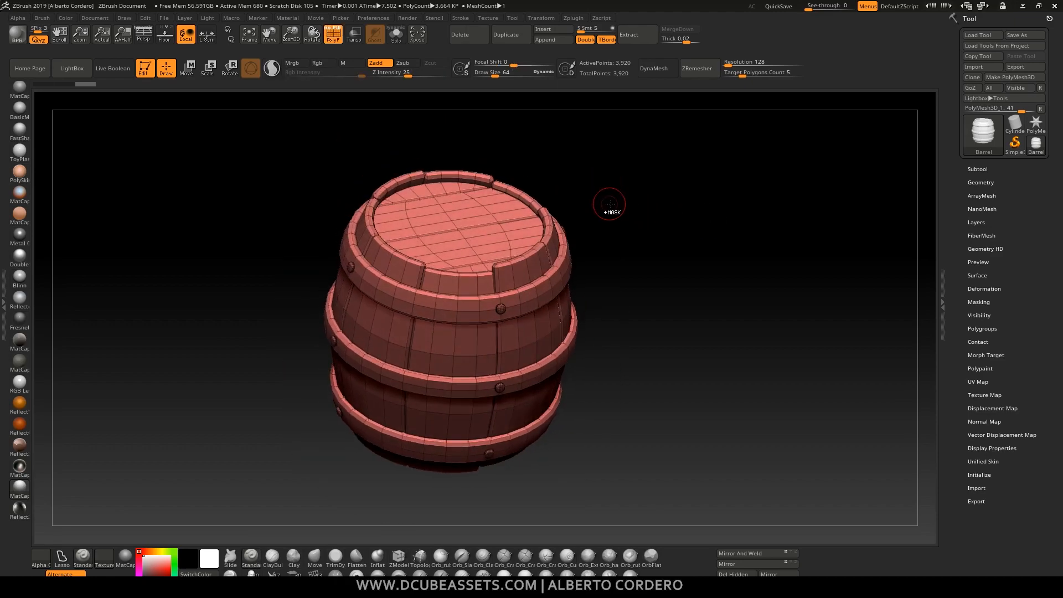
{"action": "right_click_drag", "start_coordinate": [611, 208], "coordinate": [637, 216], "text": "ctrl"}
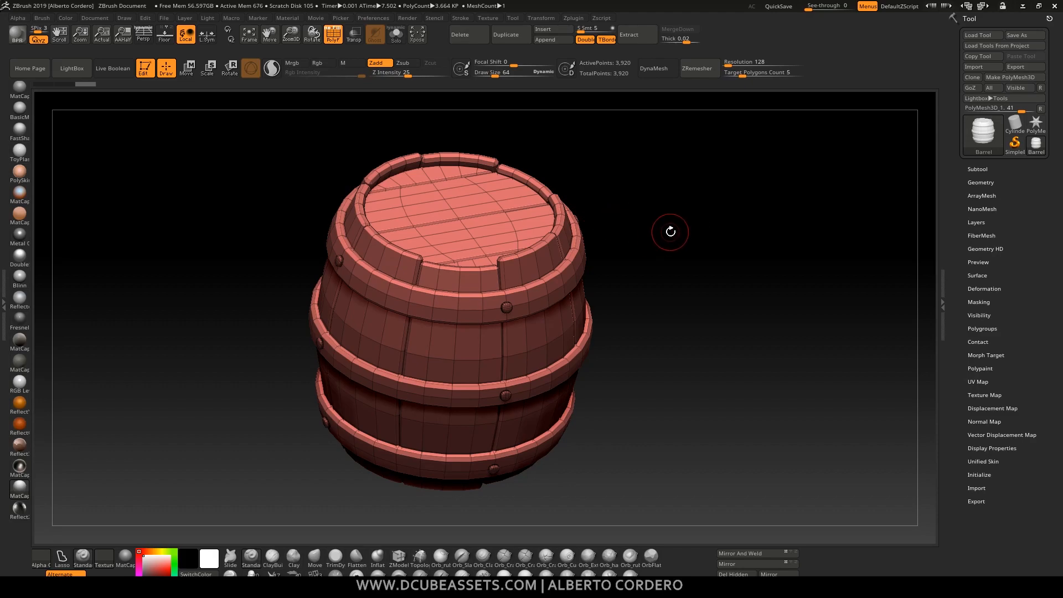
{"action": "left_click_drag", "start_coordinate": [665, 293], "coordinate": [460, 246]}
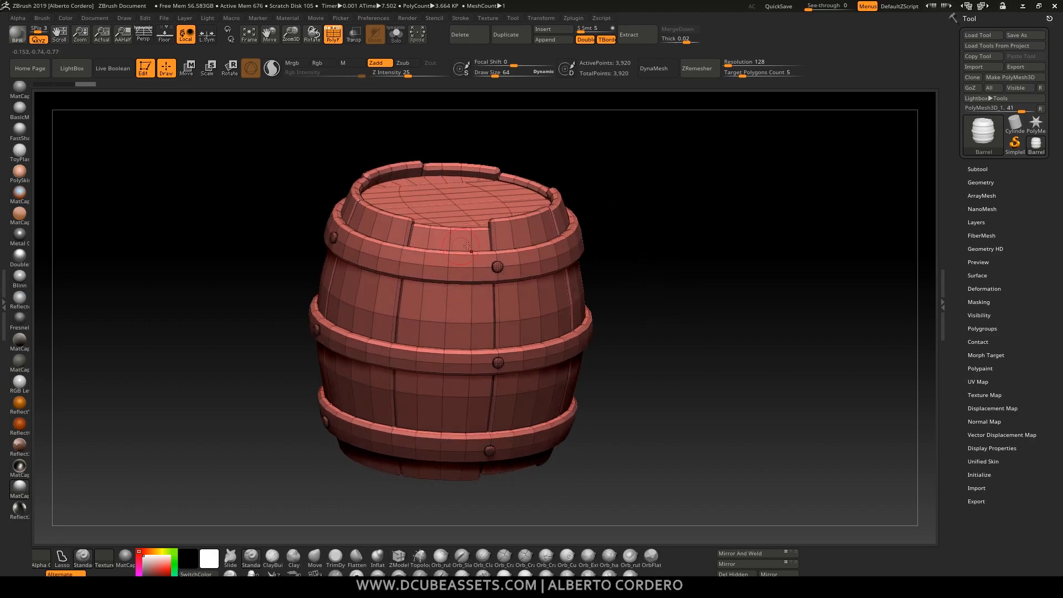
{"action": "left_click_drag", "start_coordinate": [630, 185], "coordinate": [622, 168]}
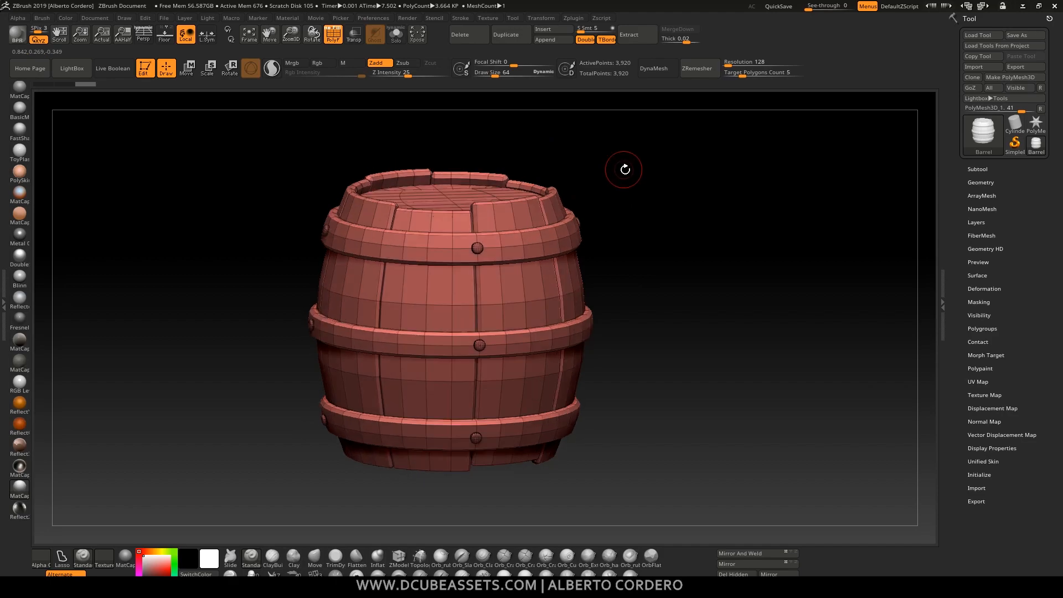
Expand the barrel's subtool list and compare it with the separate board and pin objects in Blender, returning to ZBrush
{"action": "left_click", "coordinate": [978, 169]}
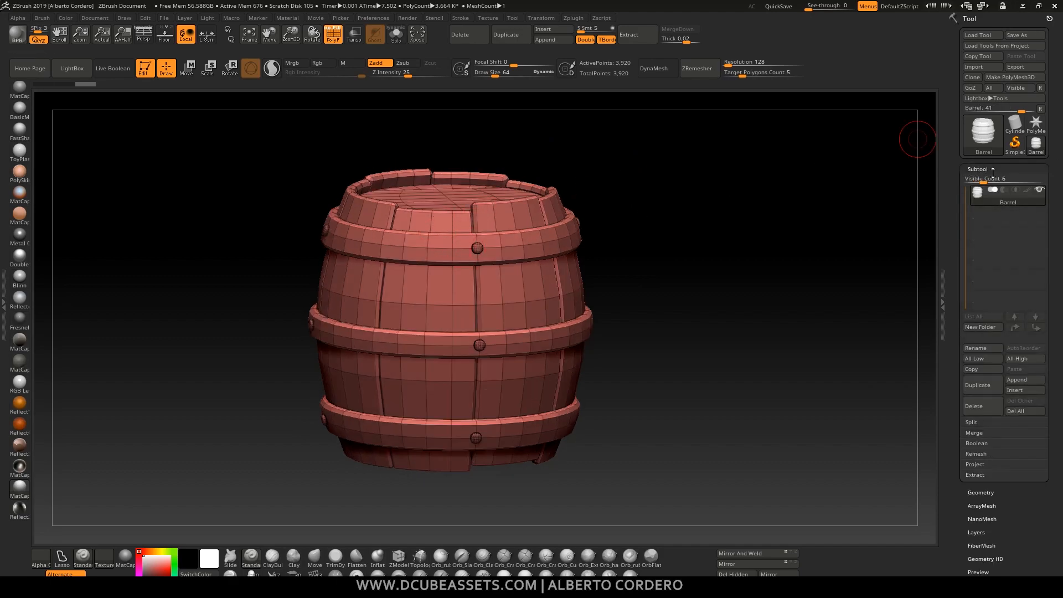
{"action": "scroll", "coordinate": [1005, 177], "scroll_direction": "down", "scroll_amount": 1}
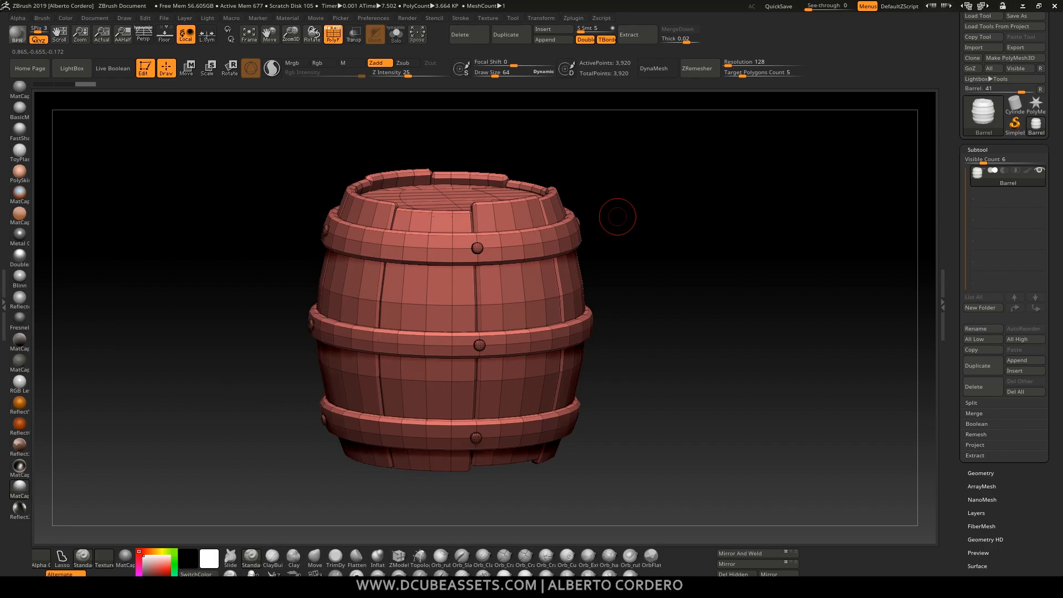
{"action": "key", "text": "alt+Tab"}
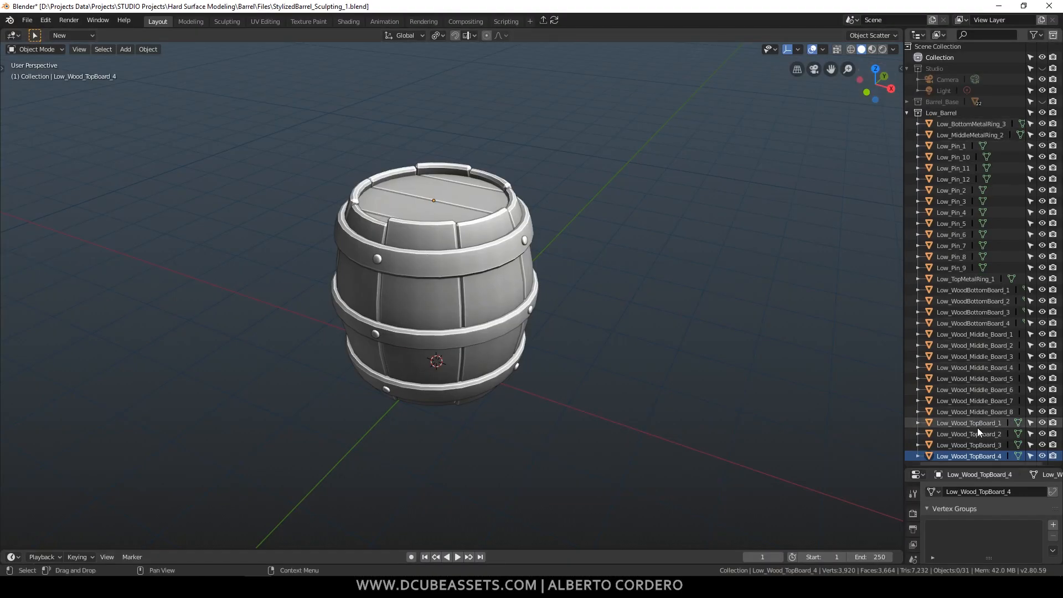
{"action": "left_click", "coordinate": [969, 334]}
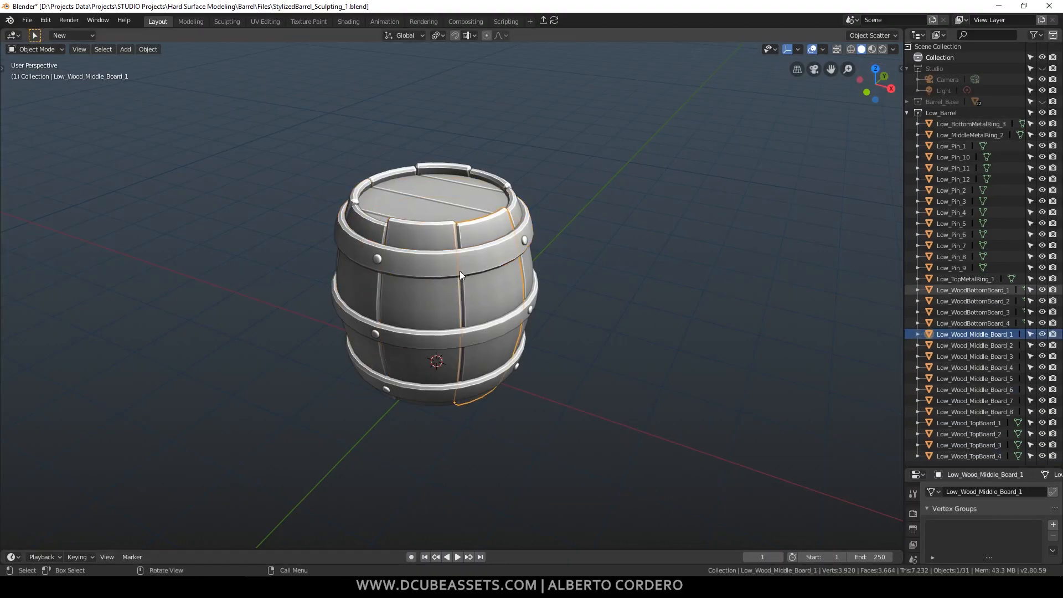
{"action": "left_click", "coordinate": [377, 260]}
{"action": "left_click", "coordinate": [603, 332]}
{"action": "key", "text": "alt+Tab"}
Assign separate polygroups to the barrel's pieces with Auto Groups
{"action": "left_click_drag", "start_coordinate": [620, 171], "coordinate": [596, 209]}
{"action": "left_click_drag", "start_coordinate": [948, 381], "coordinate": [938, 354]}
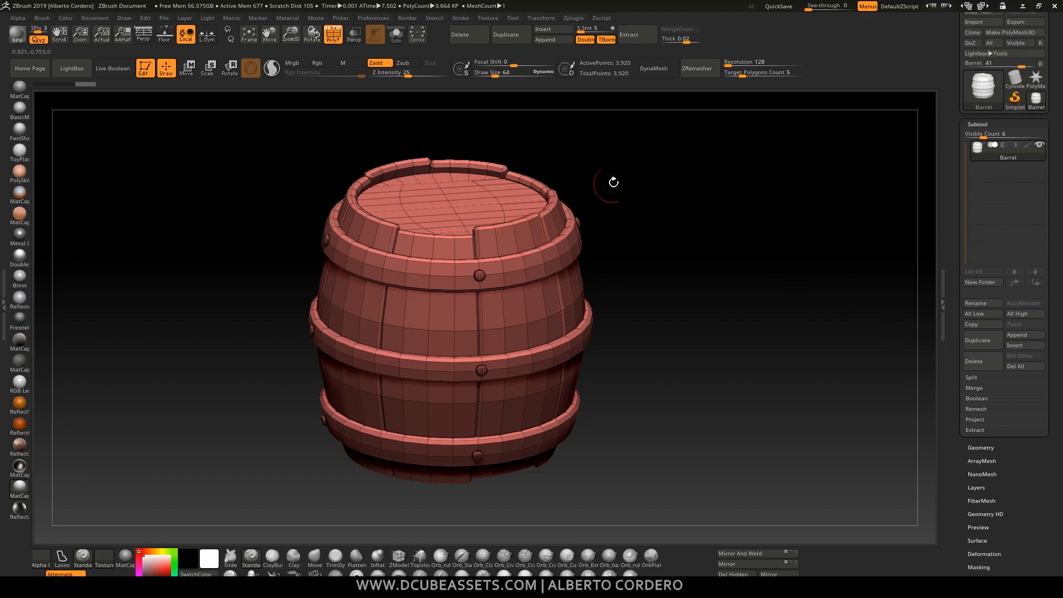
{"action": "left_click_drag", "start_coordinate": [640, 193], "coordinate": [574, 239]}
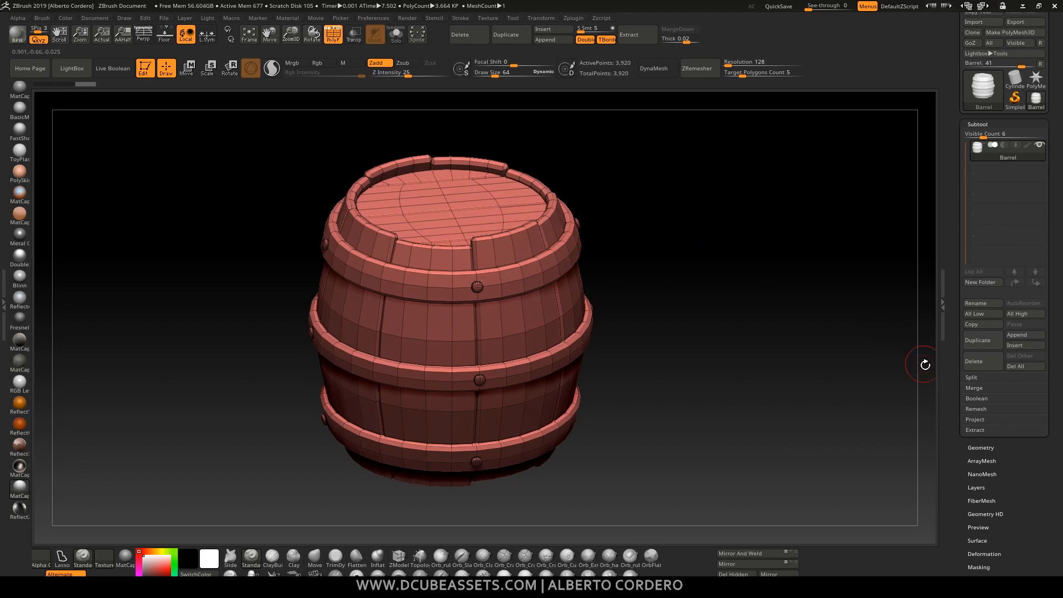
{"action": "left_click_drag", "start_coordinate": [949, 367], "coordinate": [944, 283]}
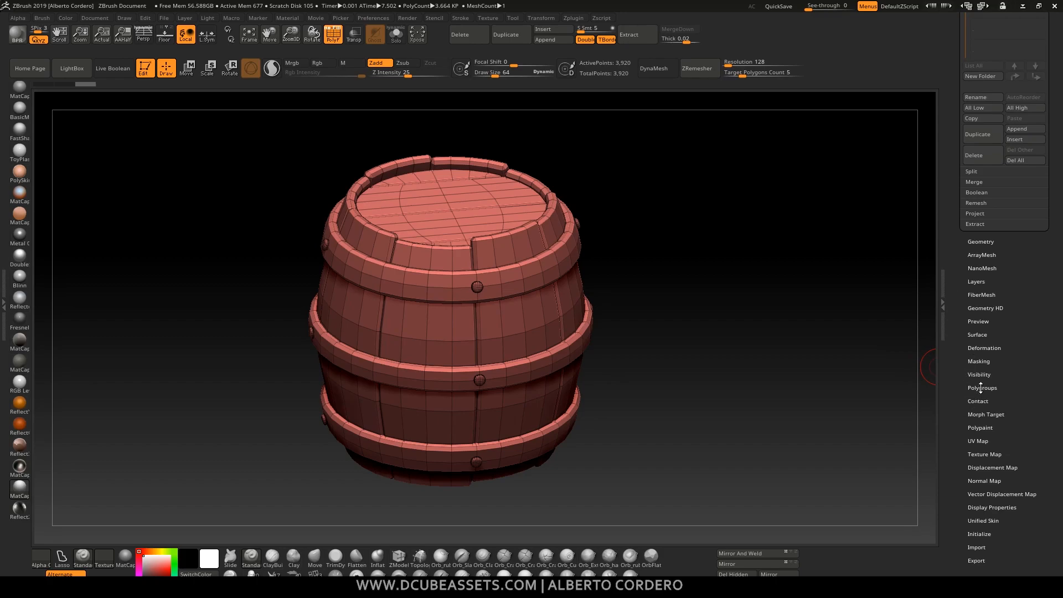
{"action": "left_click", "coordinate": [980, 388]}
{"action": "left_click", "coordinate": [950, 261]}
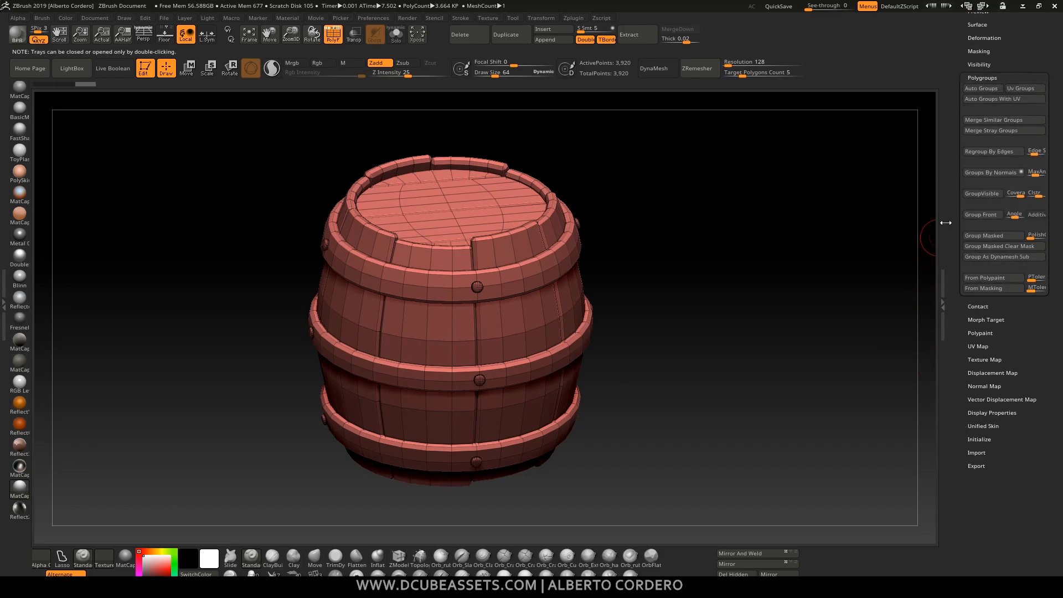
{"action": "scroll", "coordinate": [980, 294], "scroll_direction": "up", "scroll_amount": 5}
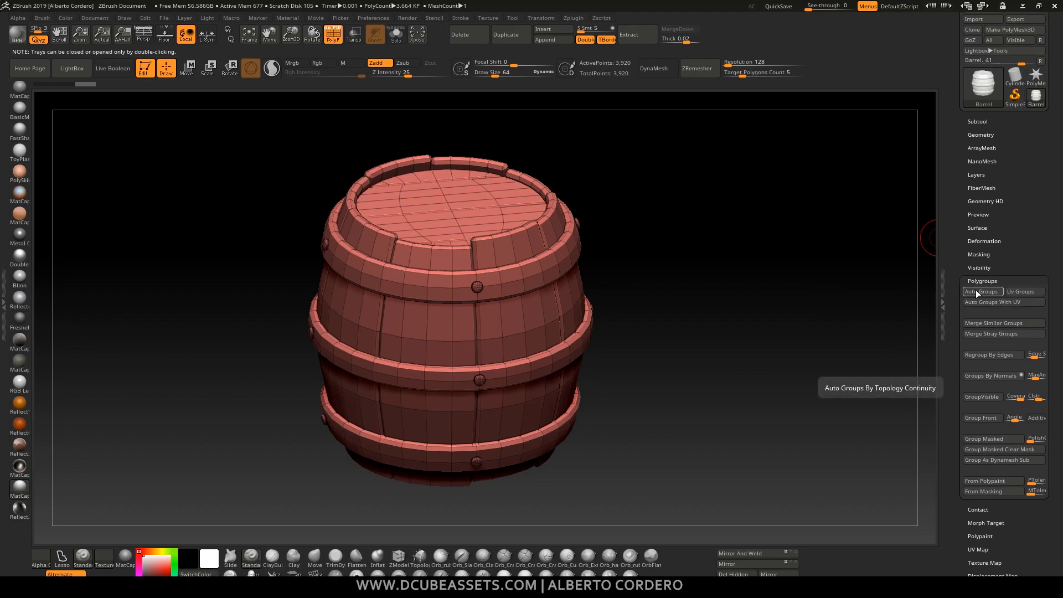
{"action": "left_click", "coordinate": [977, 292]}
Review the coloured polygroups and isolate the barrel's top metal ring so only it is visible
{"action": "mouse_move", "coordinate": [642, 179]}
{"action": "left_mouse_down"}
{"action": "mouse_move", "coordinate": [643, 200]}
{"action": "mouse_move", "coordinate": [638, 185]}
{"action": "left_mouse_up"}
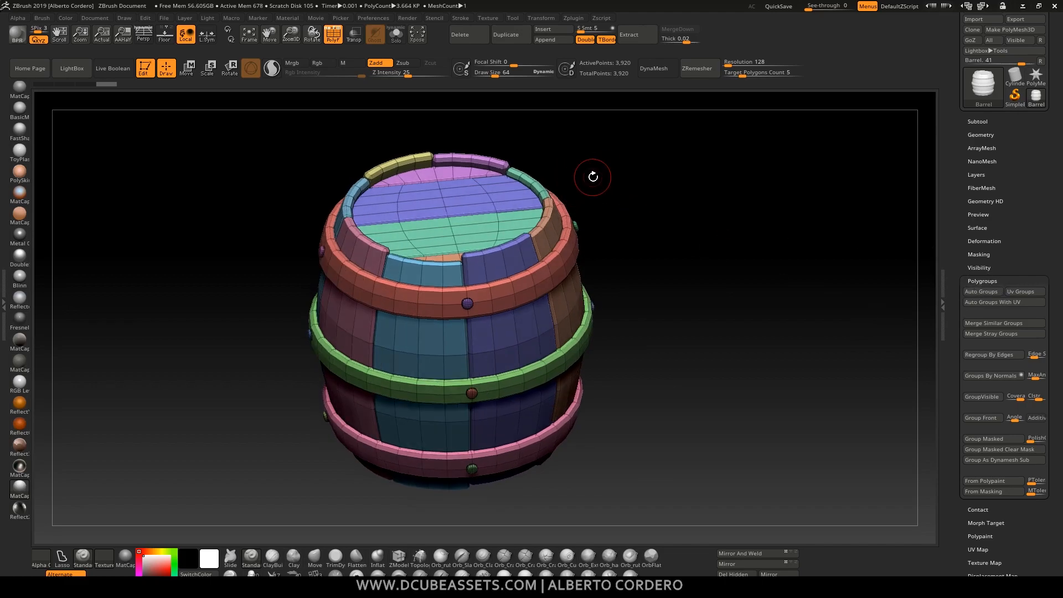
{"action": "mouse_move", "coordinate": [677, 295]}
{"action": "left_mouse_down"}
{"action": "mouse_move", "coordinate": [664, 216]}
{"action": "mouse_move", "coordinate": [674, 299]}
{"action": "mouse_move", "coordinate": [674, 288]}
{"action": "left_mouse_up"}
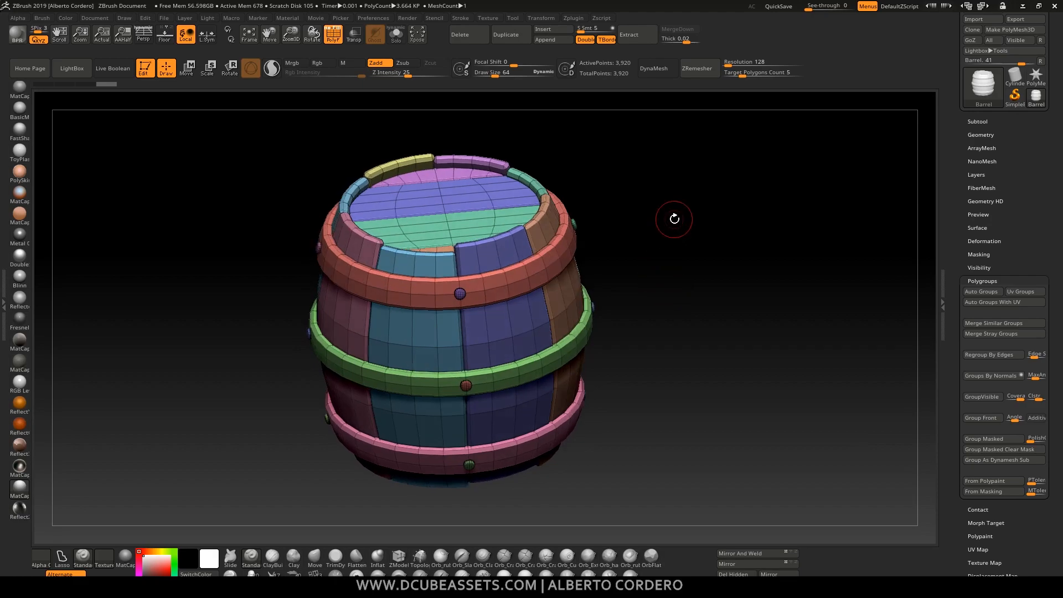
{"action": "left_click_drag", "start_coordinate": [647, 308], "coordinate": [737, 230], "text": "shift"}
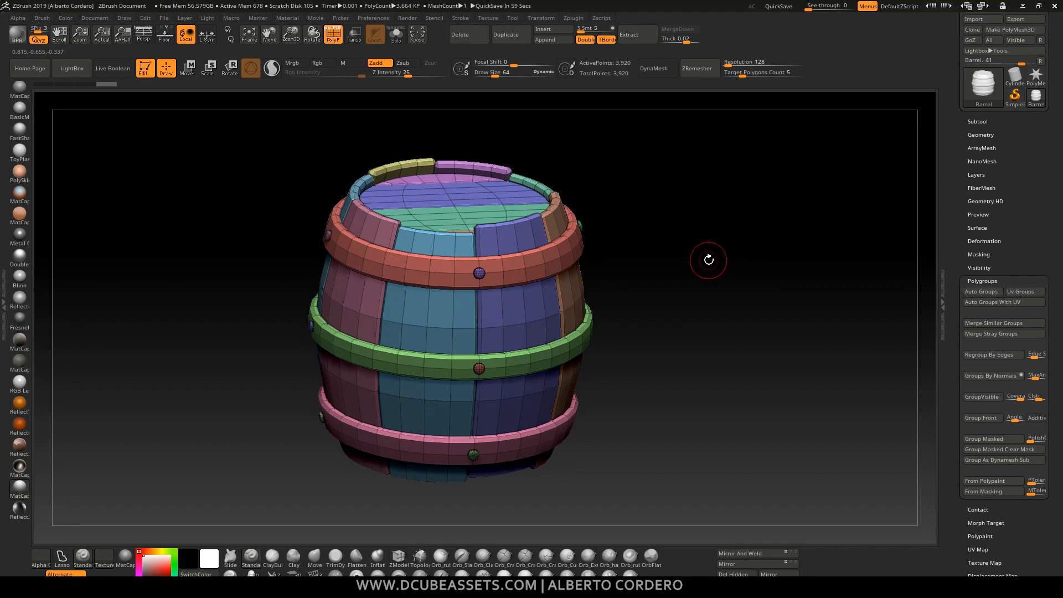
{"action": "key", "text": "ctrl+shift"}
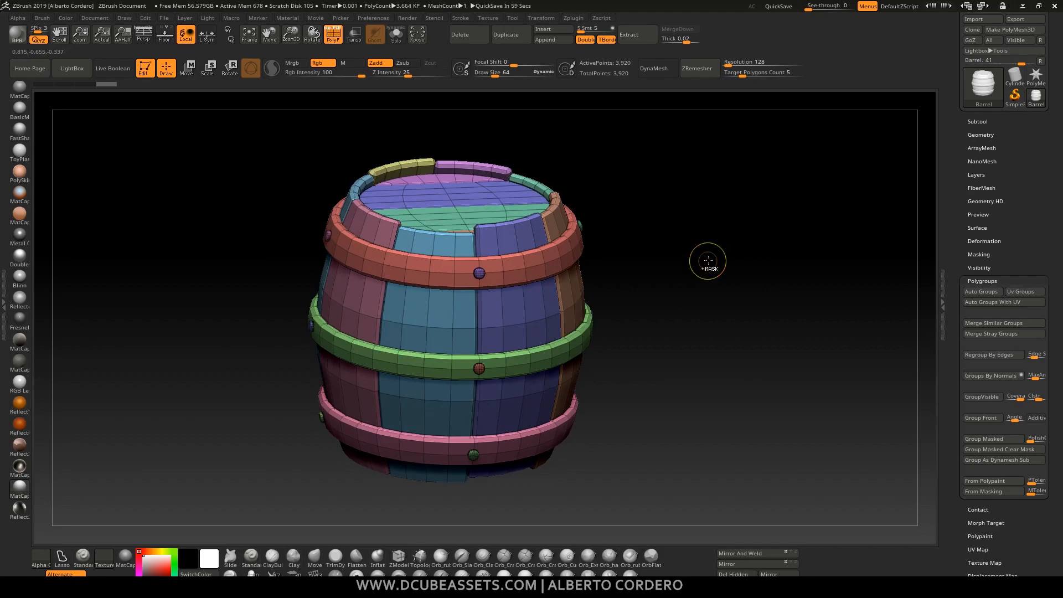
{"action": "left_click", "coordinate": [556, 256], "text": "ctrl+shift"}
{"action": "left_click_drag", "start_coordinate": [644, 271], "coordinate": [648, 299]}
{"action": "left_click_drag", "start_coordinate": [632, 256], "coordinate": [630, 233]}
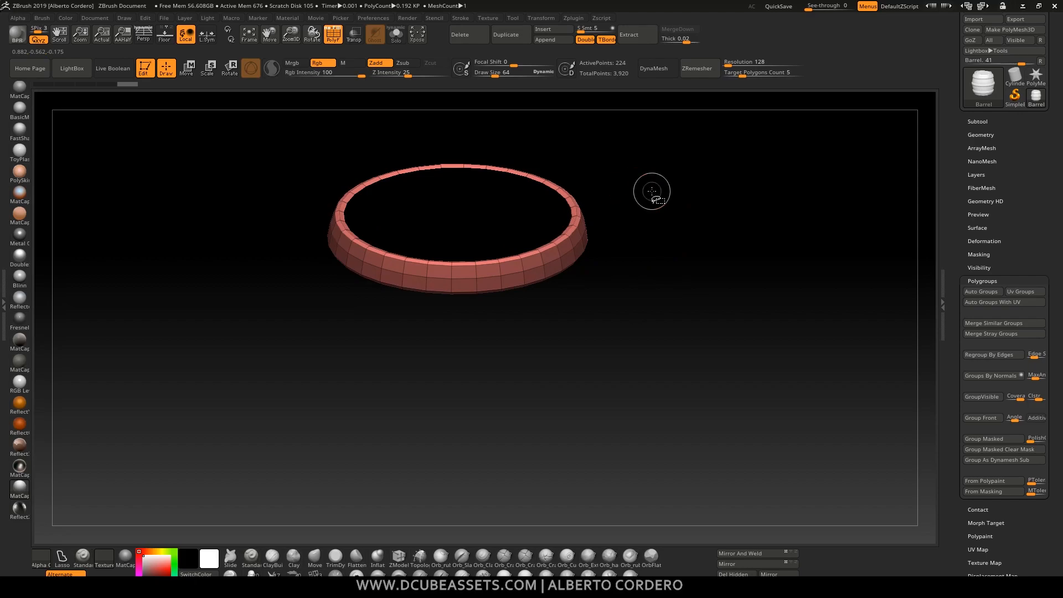
Invert the visibility to hide the barrel's top metal ring, and show all of its pieces again
{"action": "left_click", "coordinate": [659, 172], "text": "ctrl+shift"}
{"action": "mouse_move", "coordinate": [701, 248]}
{"action": "left_mouse_down"}
{"action": "mouse_move", "coordinate": [687, 235]}
{"action": "mouse_move", "coordinate": [736, 266]}
{"action": "mouse_move", "coordinate": [679, 230]}
{"action": "mouse_move", "coordinate": [693, 194]}
{"action": "left_mouse_up"}
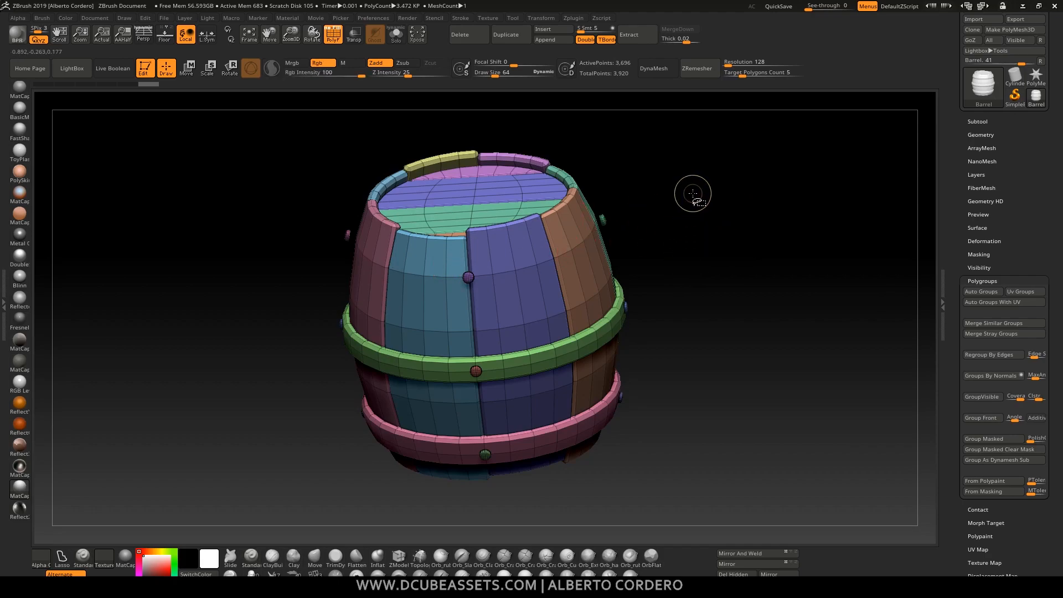
{"action": "left_click", "coordinate": [708, 188], "text": "ctrl+shift"}
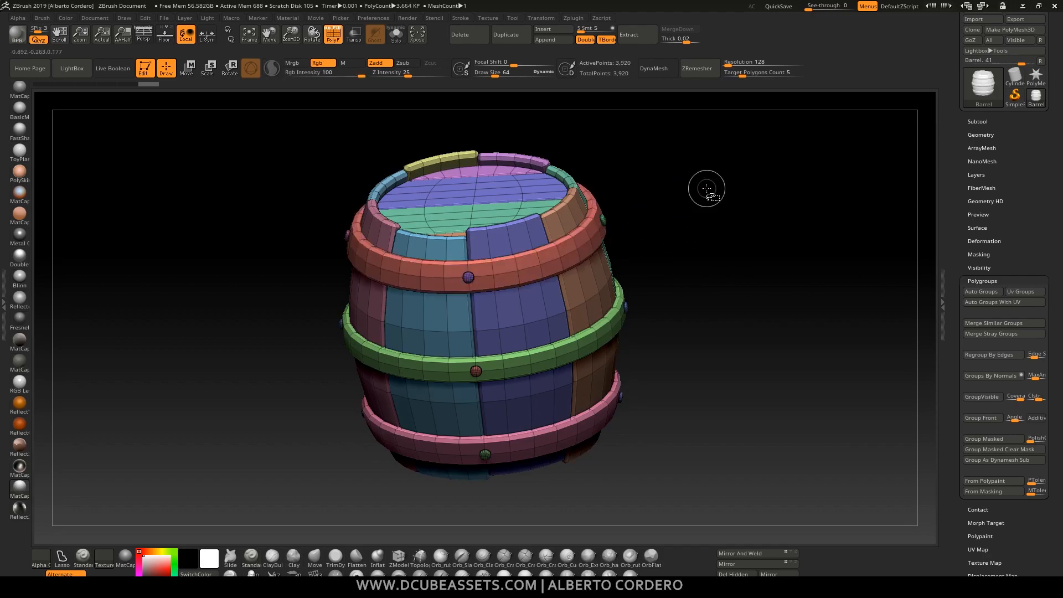
Isolate a pin and several other polygroups of the barrel one at a time, restoring the full barrel after each
{"action": "left_click_drag", "start_coordinate": [671, 218], "coordinate": [634, 228]}
{"action": "left_click", "coordinate": [454, 293], "text": "ctrl+shift"}
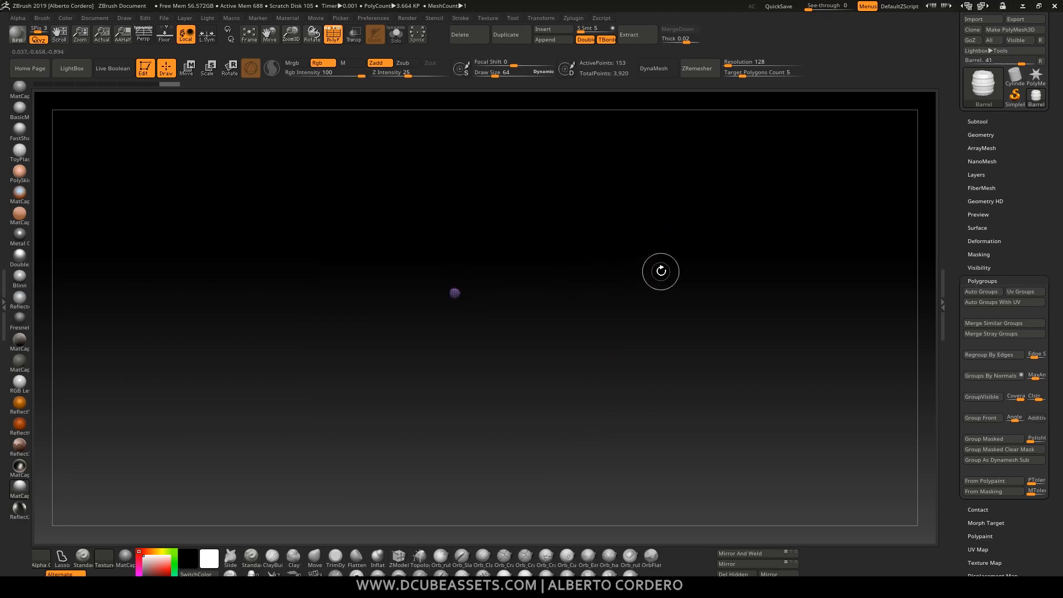
{"action": "left_click", "coordinate": [687, 260], "text": "ctrl+shift"}
{"action": "left_click", "coordinate": [510, 375], "text": "ctrl+shift"}
{"action": "left_click", "coordinate": [682, 284], "text": "ctrl+shift"}
{"action": "left_click", "coordinate": [471, 451], "text": "ctrl+shift"}
{"action": "left_click", "coordinate": [700, 264], "text": "ctrl+shift"}
{"action": "left_click", "coordinate": [513, 334], "text": "ctrl+shift"}
{"action": "left_click_drag", "start_coordinate": [609, 310], "coordinate": [631, 301]}
{"action": "left_click", "coordinate": [629, 281], "text": "ctrl+shift"}
{"action": "left_click", "coordinate": [493, 255], "text": "ctrl+shift"}
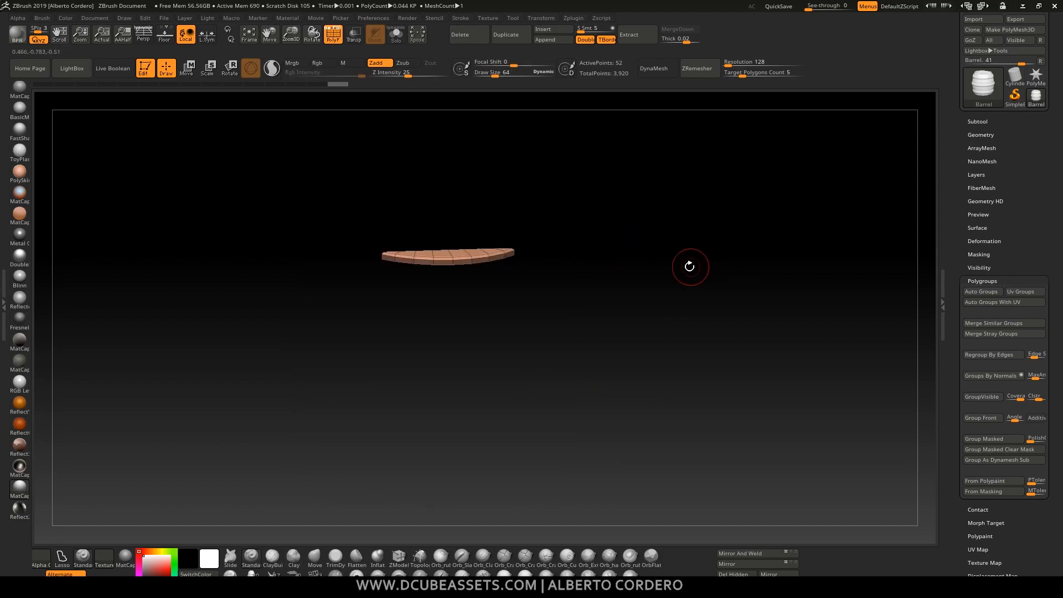
{"action": "left_click", "coordinate": [720, 418], "text": "ctrl+shift"}
{"action": "left_click_drag", "start_coordinate": [643, 176], "coordinate": [419, 251]}
{"action": "left_click_drag", "start_coordinate": [619, 341], "coordinate": [641, 271]}
{"action": "left_click", "coordinate": [708, 231], "text": "ctrl+shift"}
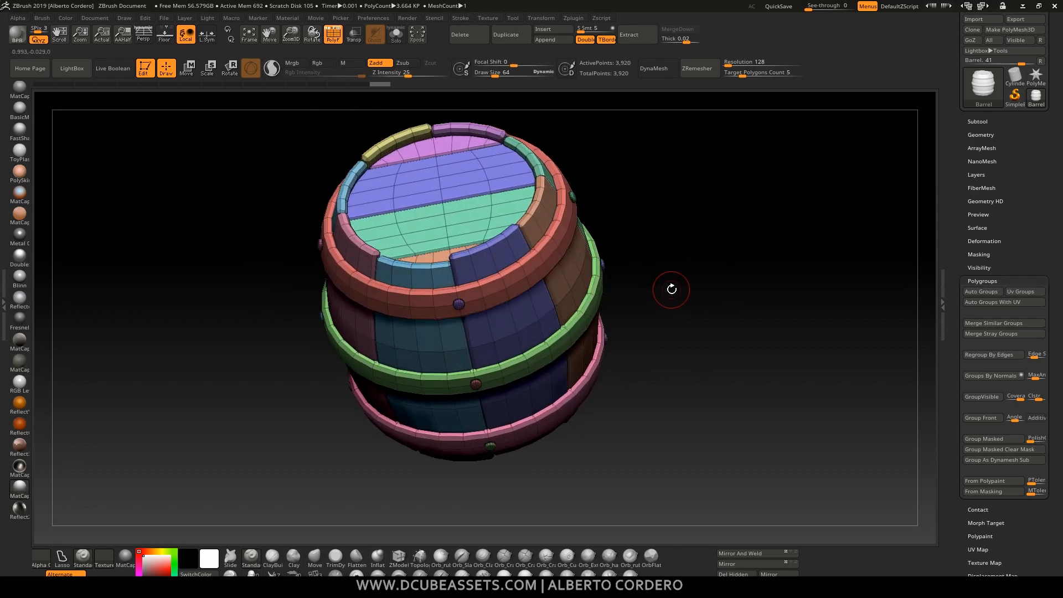
{"action": "left_click_drag", "start_coordinate": [696, 309], "coordinate": [671, 189], "text": "shift"}
Split the barrel into separate subtools by polygroup with Groups Split and accept the operation
{"action": "left_click", "coordinate": [977, 122]}
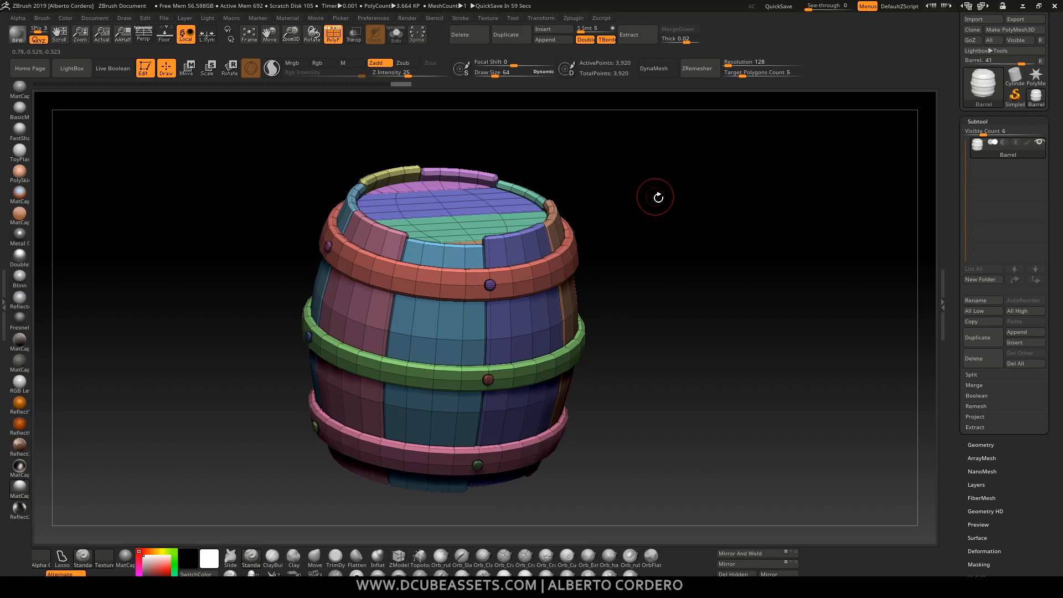
{"action": "left_click_drag", "start_coordinate": [644, 198], "coordinate": [608, 196]}
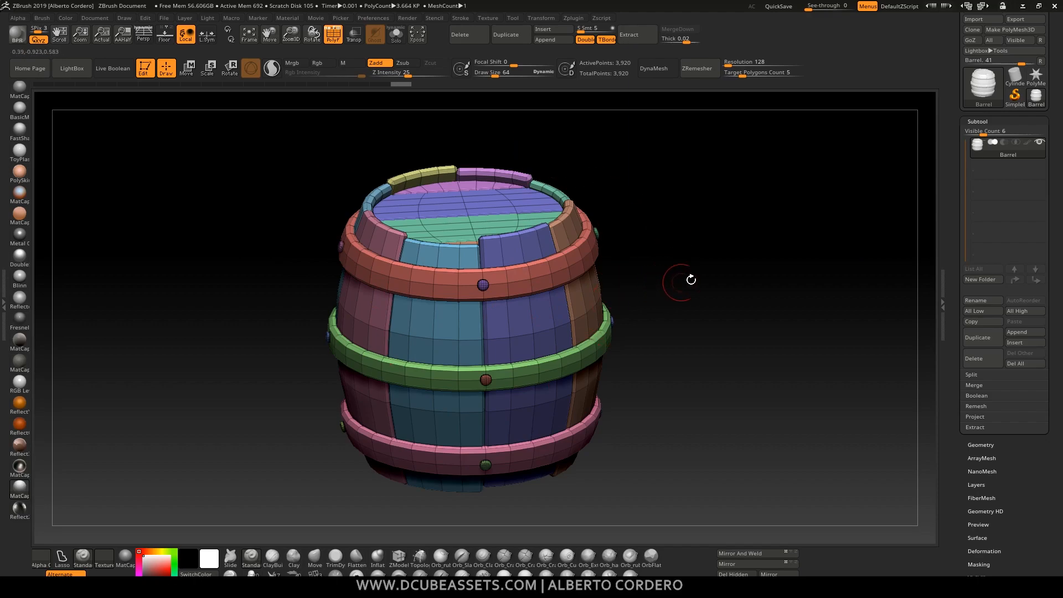
{"action": "scroll", "coordinate": [953, 227], "scroll_direction": "down", "scroll_amount": 3}
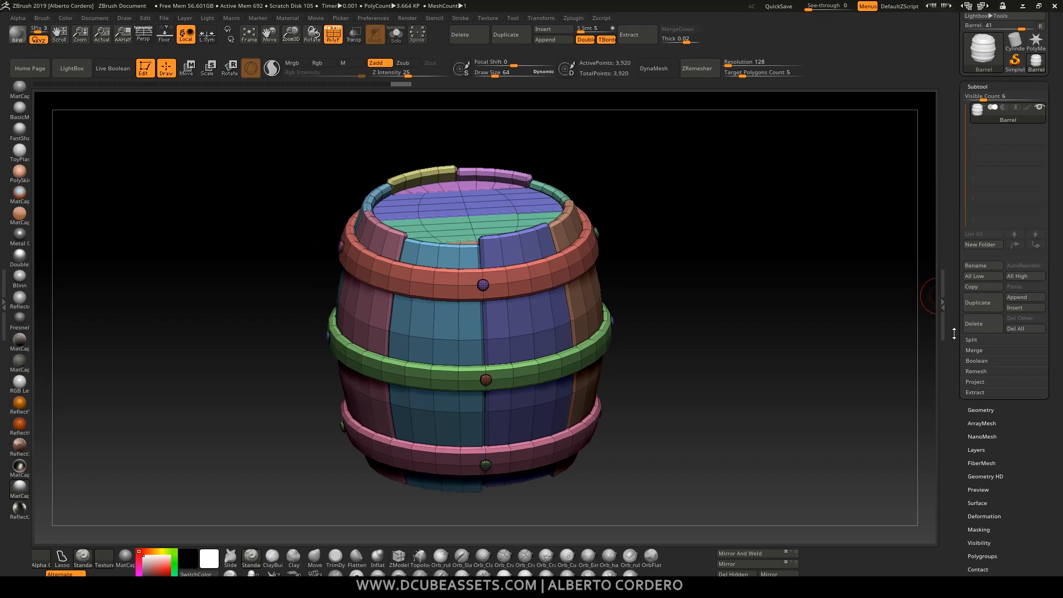
{"action": "left_click_drag", "start_coordinate": [954, 333], "coordinate": [955, 304]}
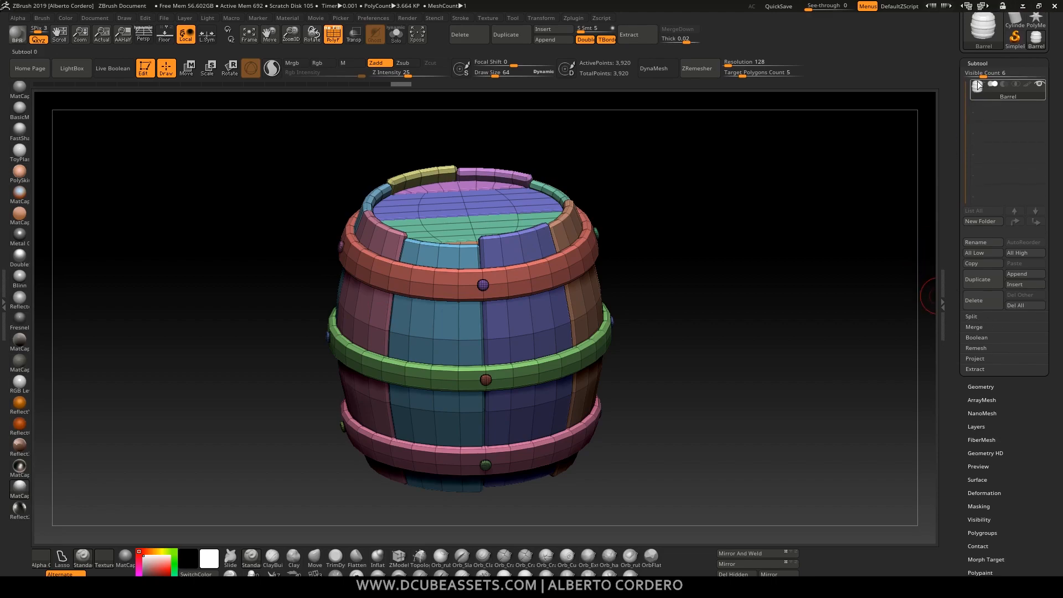
{"action": "left_click", "coordinate": [975, 319]}
{"action": "scroll", "coordinate": [964, 321], "scroll_direction": "down", "scroll_amount": 1}
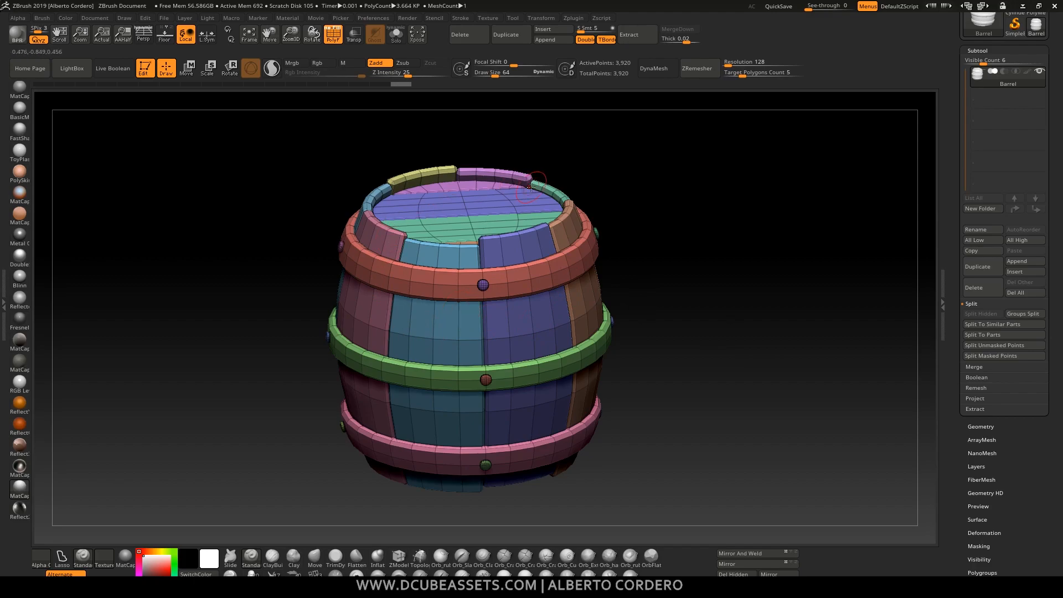
{"action": "left_click", "coordinate": [1023, 313]}
{"action": "left_click", "coordinate": [880, 337]}
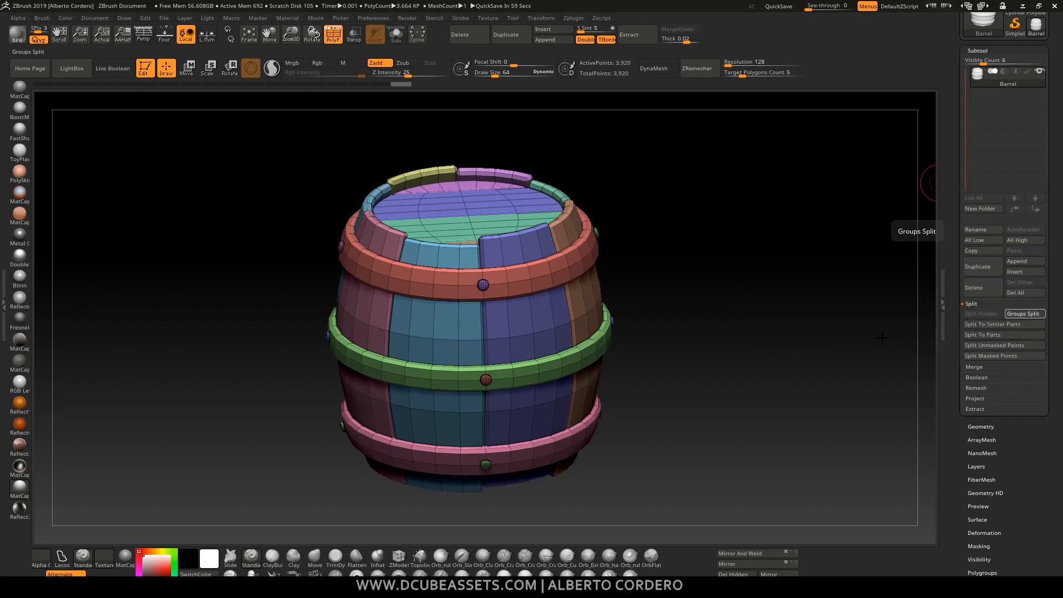
Check the split pieces by activating rings, boards and pins on the model and browsing the subtool list
{"action": "left_click_drag", "start_coordinate": [959, 82], "coordinate": [966, 253]}
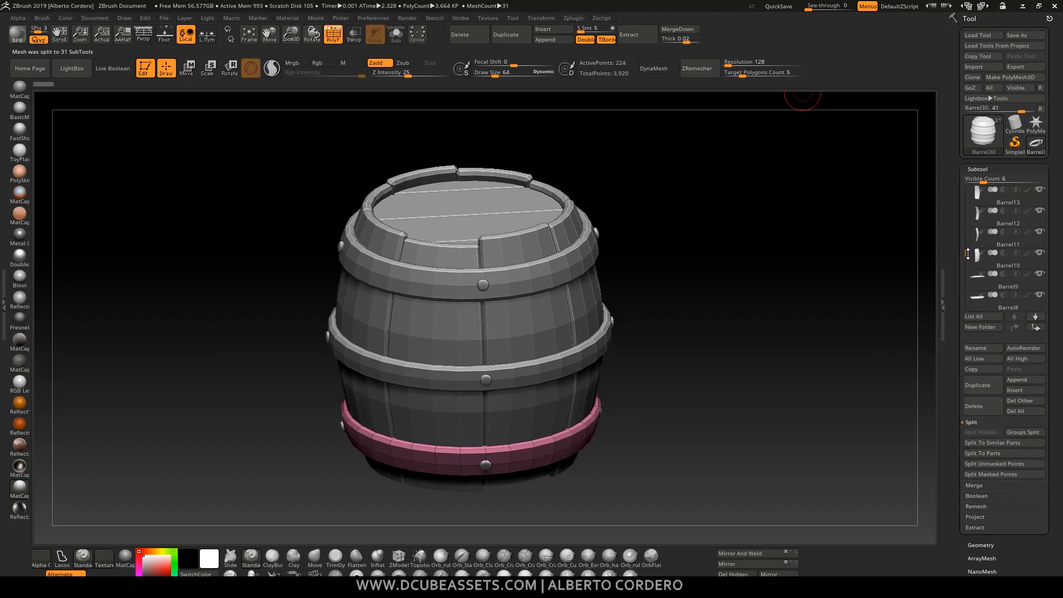
{"action": "left_click", "coordinate": [603, 282], "text": "alt"}
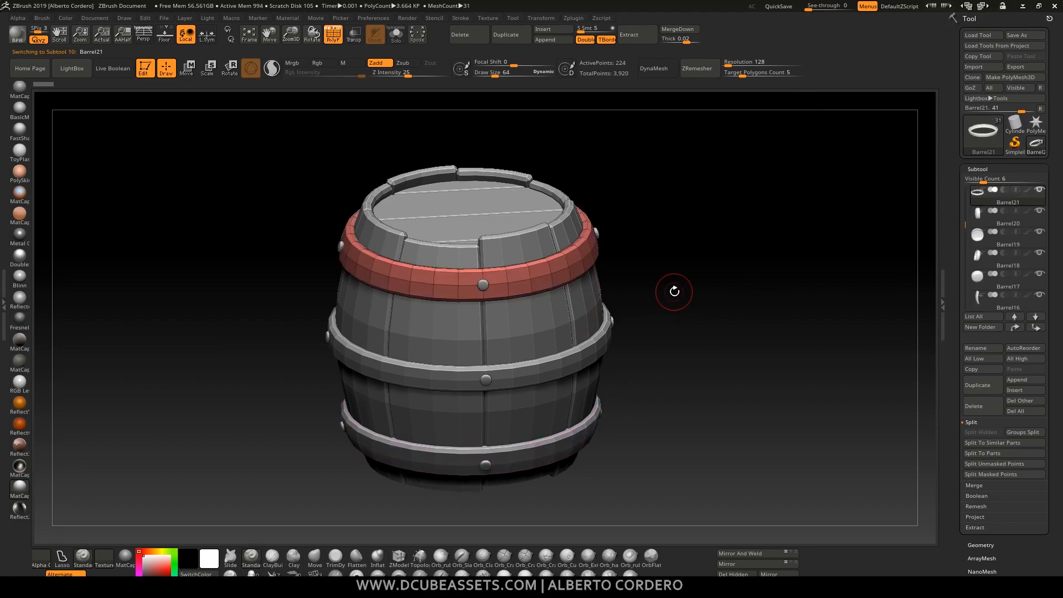
{"action": "left_click", "coordinate": [535, 310], "text": "alt"}
{"action": "left_click", "coordinate": [443, 313], "text": "alt"}
{"action": "left_click", "coordinate": [377, 313], "text": "alt"}
{"action": "left_click", "coordinate": [440, 225], "text": "alt"}
{"action": "left_click_drag", "start_coordinate": [689, 268], "coordinate": [660, 268]}
{"action": "left_click", "coordinate": [485, 333], "text": "alt"}
{"action": "left_click", "coordinate": [432, 310], "text": "alt"}
{"action": "mouse_move", "coordinate": [674, 223]}
{"action": "left_mouse_down"}
{"action": "mouse_move", "coordinate": [681, 258]}
{"action": "mouse_move", "coordinate": [682, 235]}
{"action": "left_mouse_up"}
{"action": "left_click", "coordinate": [473, 322], "text": "alt"}
{"action": "left_click", "coordinate": [529, 244], "text": "alt"}
{"action": "left_click_drag", "start_coordinate": [626, 206], "coordinate": [622, 257]}
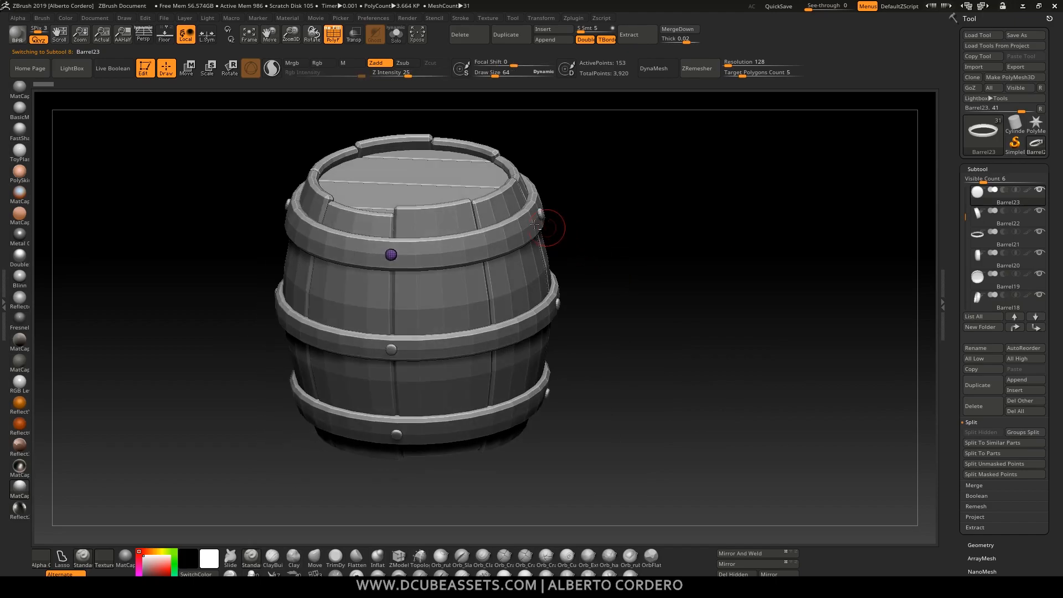
{"action": "left_click", "coordinate": [499, 212], "text": "alt"}
{"action": "left_click", "coordinate": [444, 220], "text": "alt"}
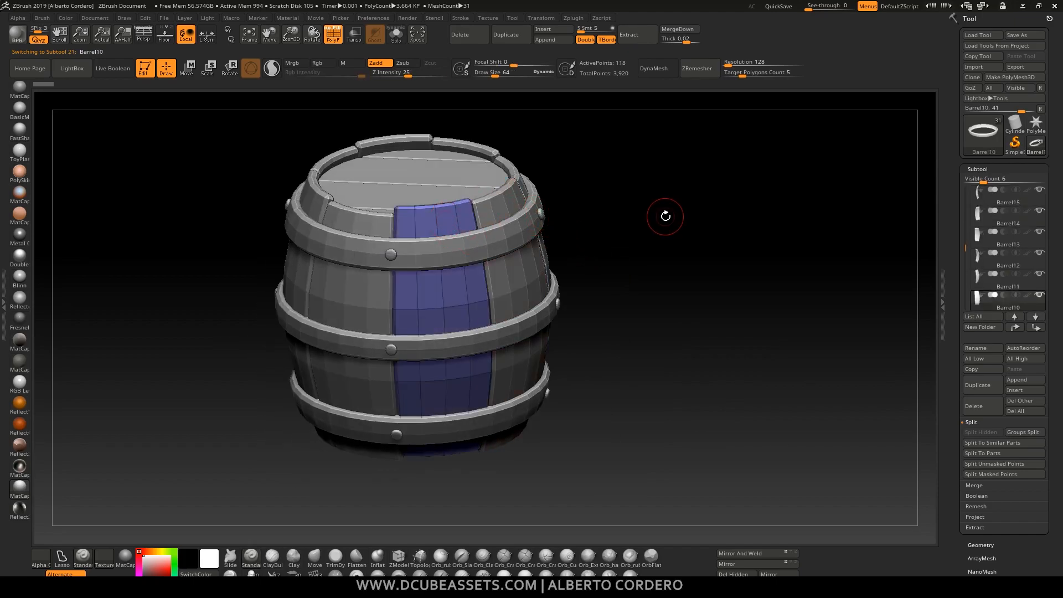
{"action": "mouse_move", "coordinate": [966, 248]}
{"action": "left_mouse_down"}
{"action": "mouse_move", "coordinate": [974, 292]}
{"action": "mouse_move", "coordinate": [968, 174]}
{"action": "mouse_move", "coordinate": [964, 241]}
{"action": "left_mouse_up"}
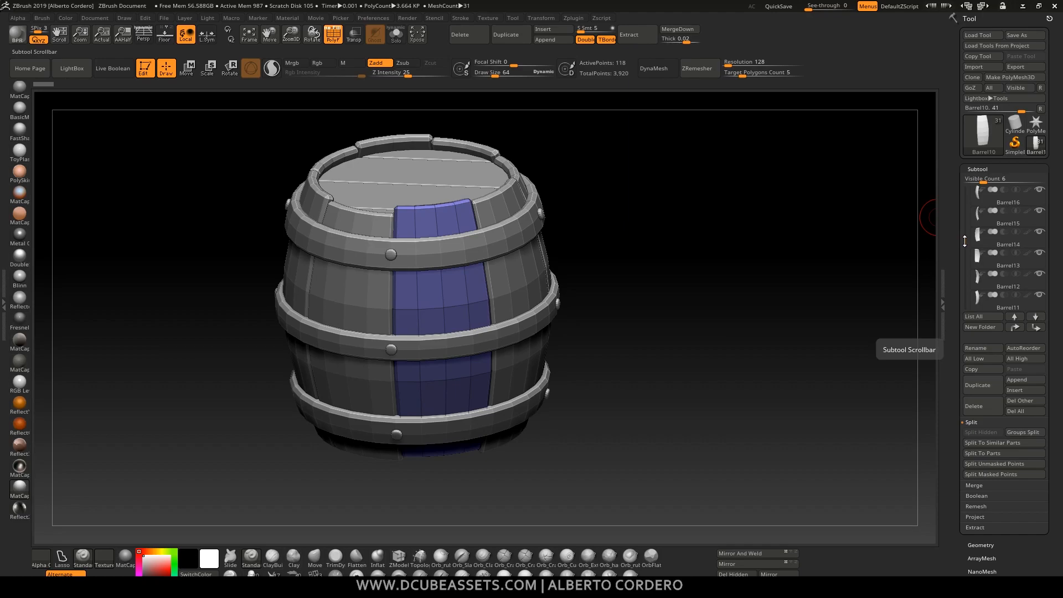
{"action": "left_click_drag", "start_coordinate": [965, 242], "coordinate": [966, 191]}
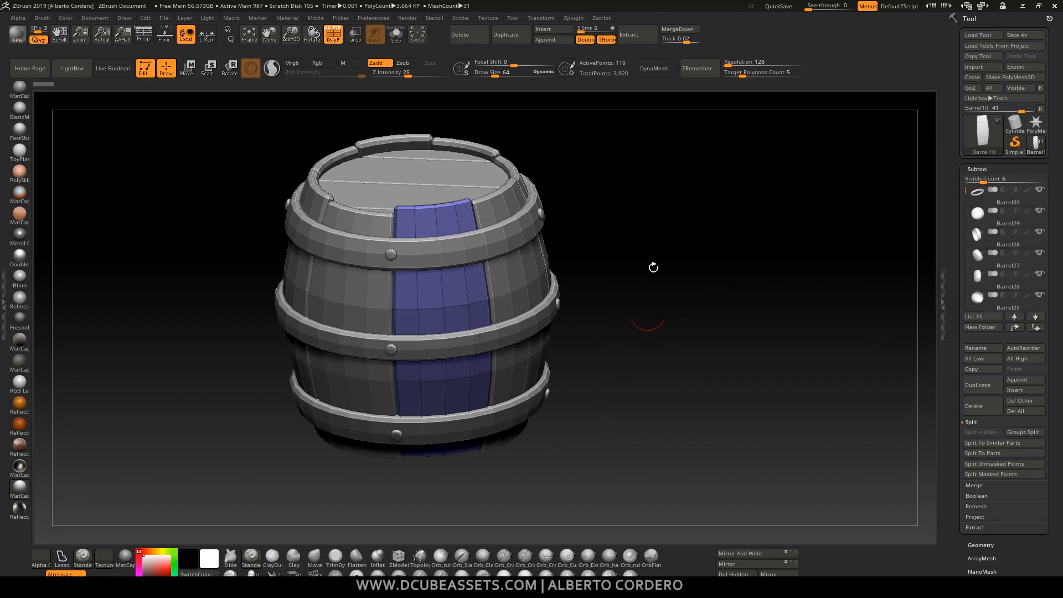
Make the PolyMesh3D star the active tool and switch to the barrel scene in Blender
{"action": "left_click", "coordinate": [1036, 123]}
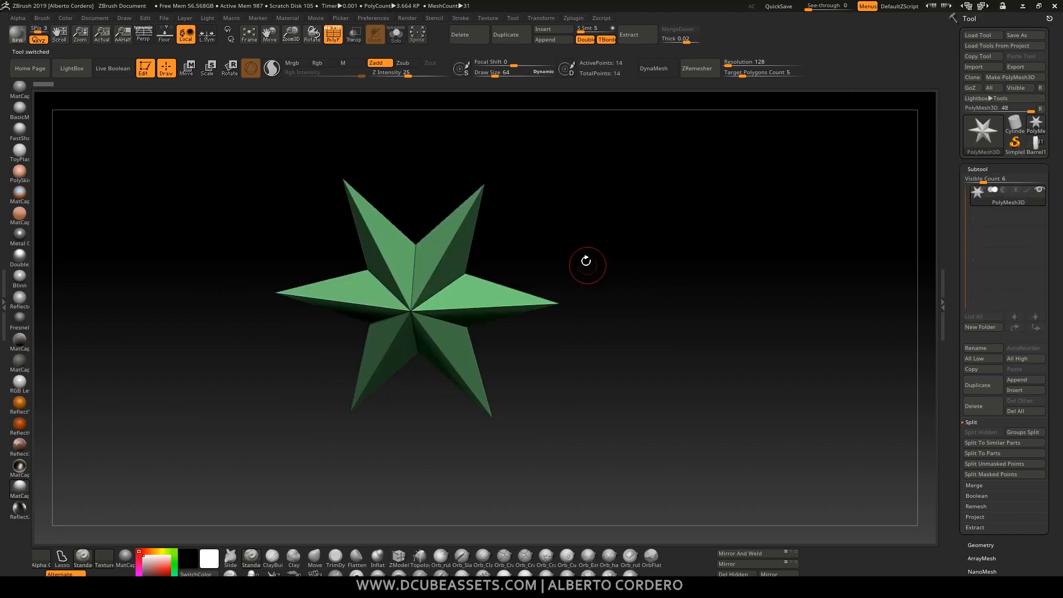
{"action": "left_click_drag", "start_coordinate": [225, 340], "coordinate": [234, 333]}
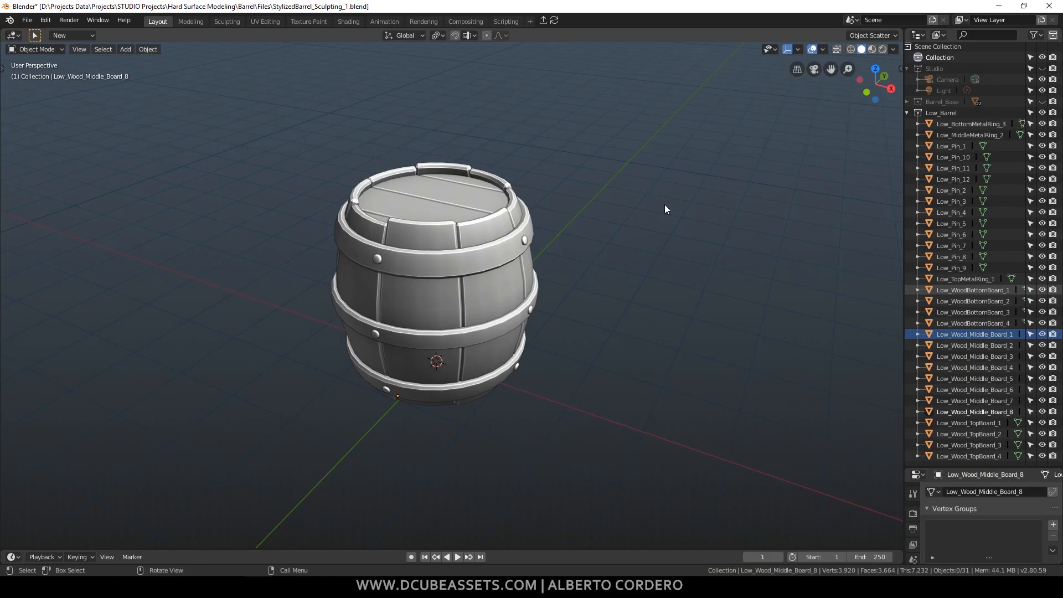
{"action": "middle_click_drag", "start_coordinate": [492, 209], "coordinate": [517, 216]}
{"action": "left_click_drag", "start_coordinate": [262, 138], "coordinate": [643, 446]}
{"action": "left_click", "coordinate": [651, 316]}
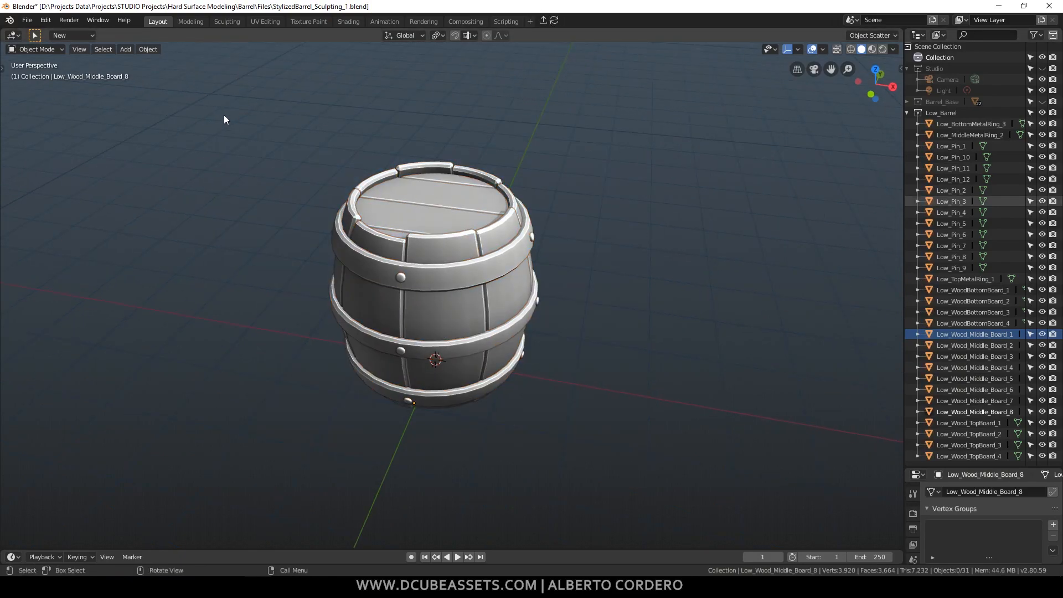
Open Blender's preferences, search the add-ons for "go" and expand the details of the Import-Export: GoB add-on
{"action": "right_click", "coordinate": [198, 103]}
{"action": "left_click", "coordinate": [198, 103]}
{"action": "key", "text": "F4"}
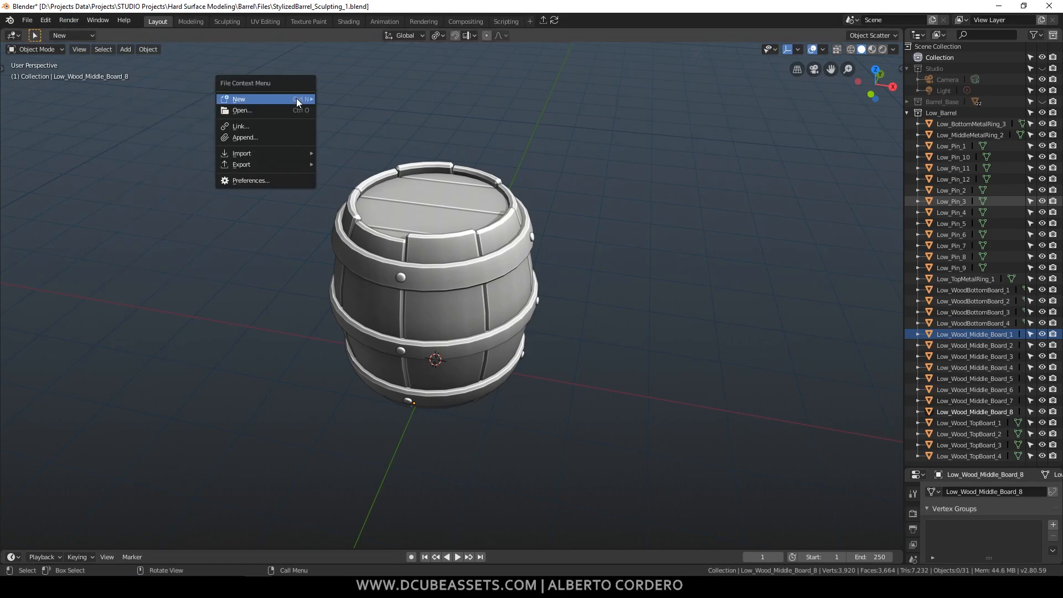
{"action": "left_click", "coordinate": [264, 177]}
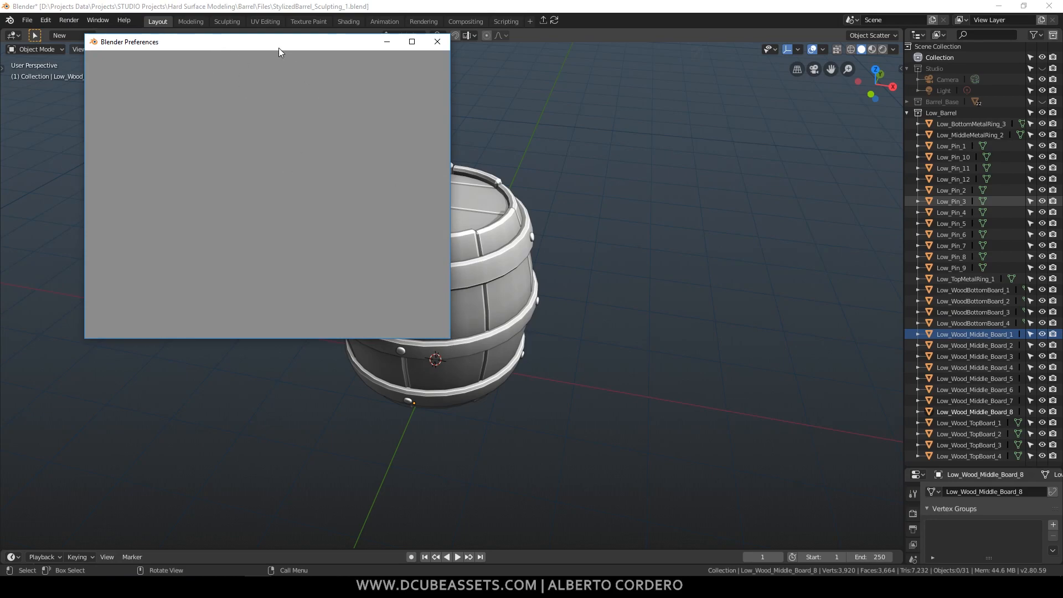
{"action": "left_click", "coordinate": [370, 74]}
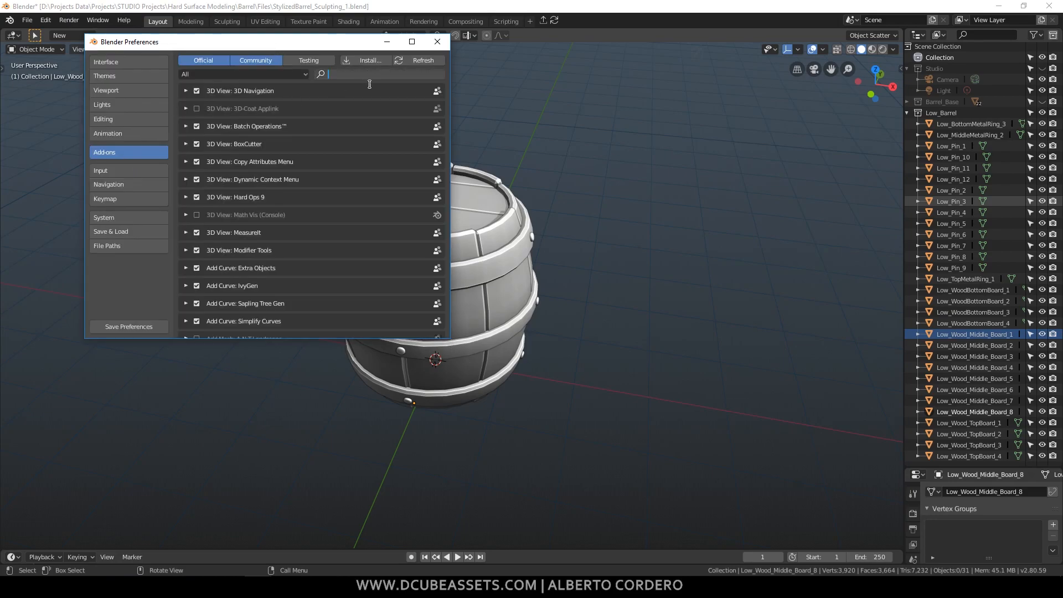
{"action": "type", "text": "go"}
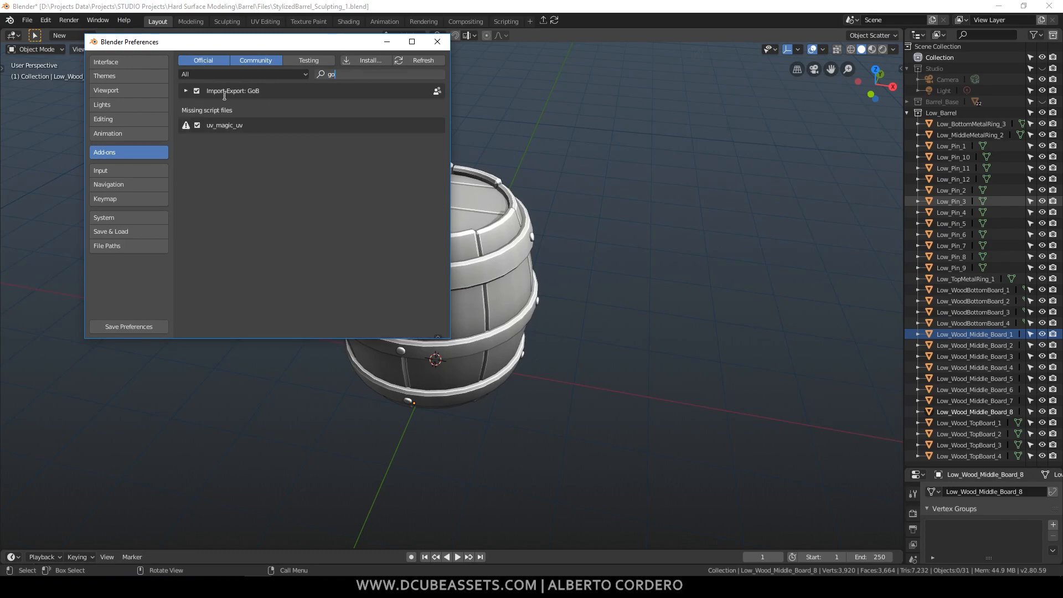
{"action": "key", "text": "Return"}
{"action": "left_click", "coordinate": [187, 91]}
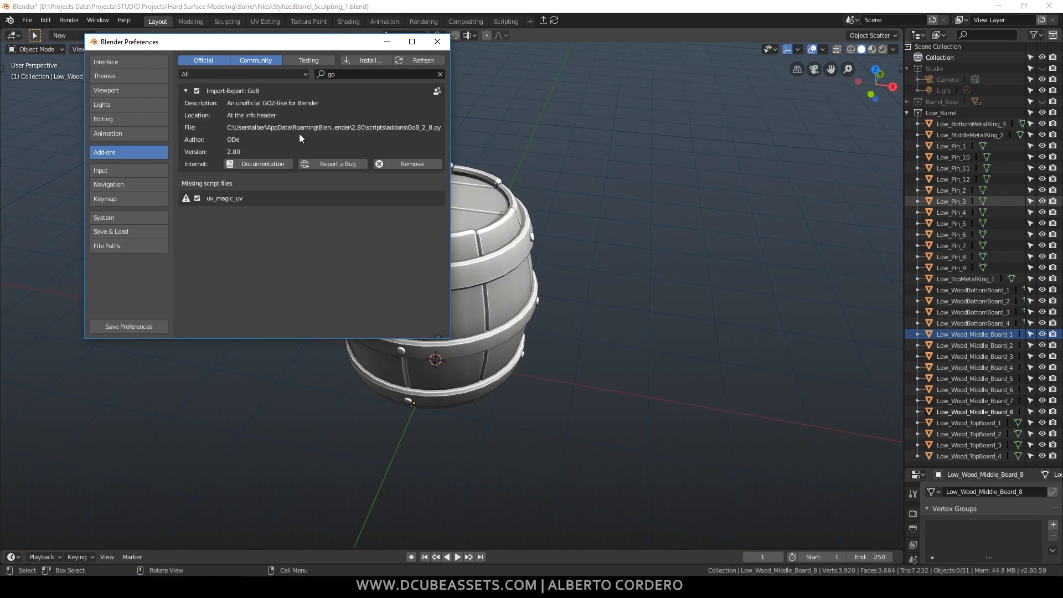
Widen and reposition the preferences window to read the GoB add-on's details, and close it
{"action": "left_click_drag", "start_coordinate": [450, 141], "coordinate": [575, 142]}
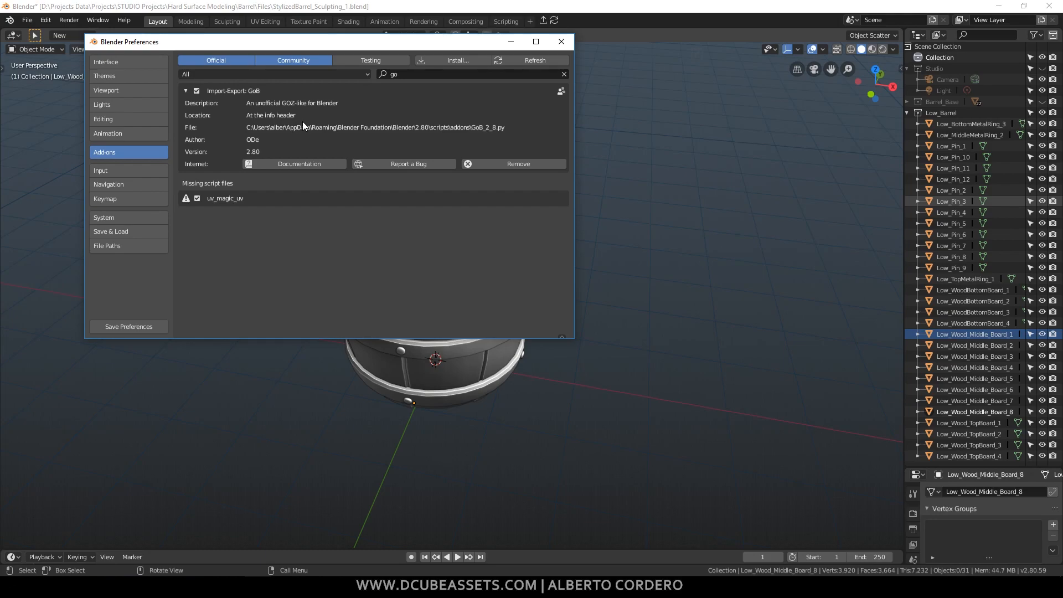
{"action": "left_click_drag", "start_coordinate": [332, 54], "coordinate": [334, 106]}
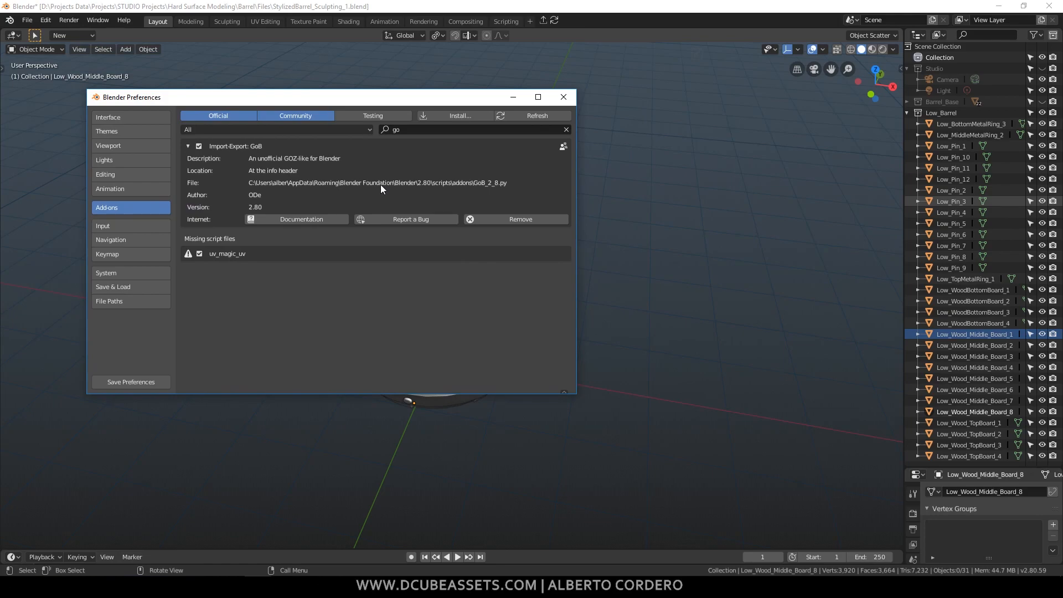
{"action": "left_click_drag", "start_coordinate": [356, 101], "coordinate": [404, 118]}
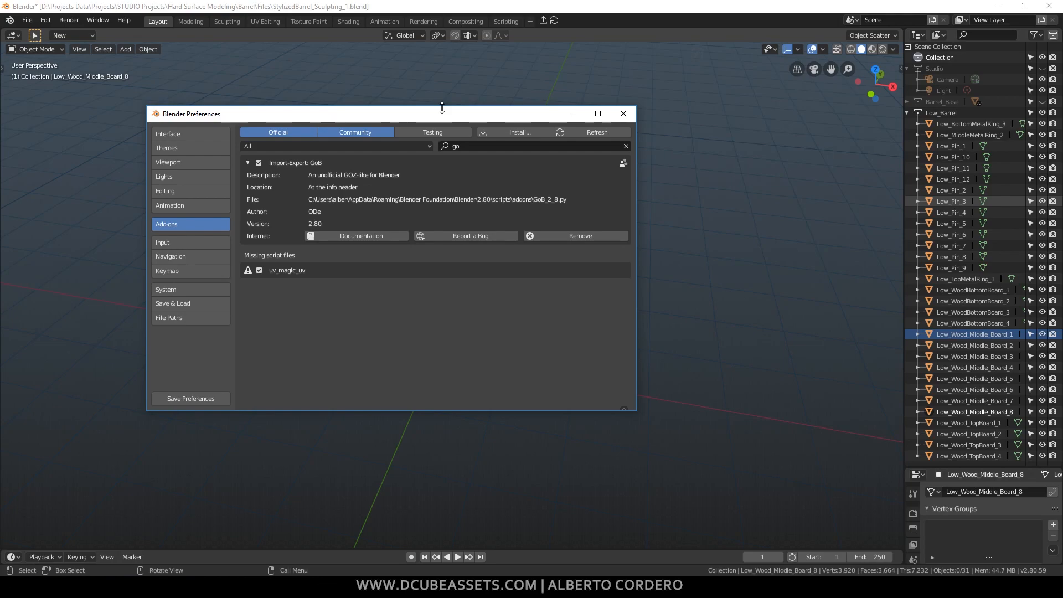
{"action": "left_click", "coordinate": [623, 114]}
Select all the barrel objects in Blender, send them to ZBrush with GoB, and inspect the incoming pieces there
{"action": "left_click_drag", "start_coordinate": [226, 121], "coordinate": [609, 475]}
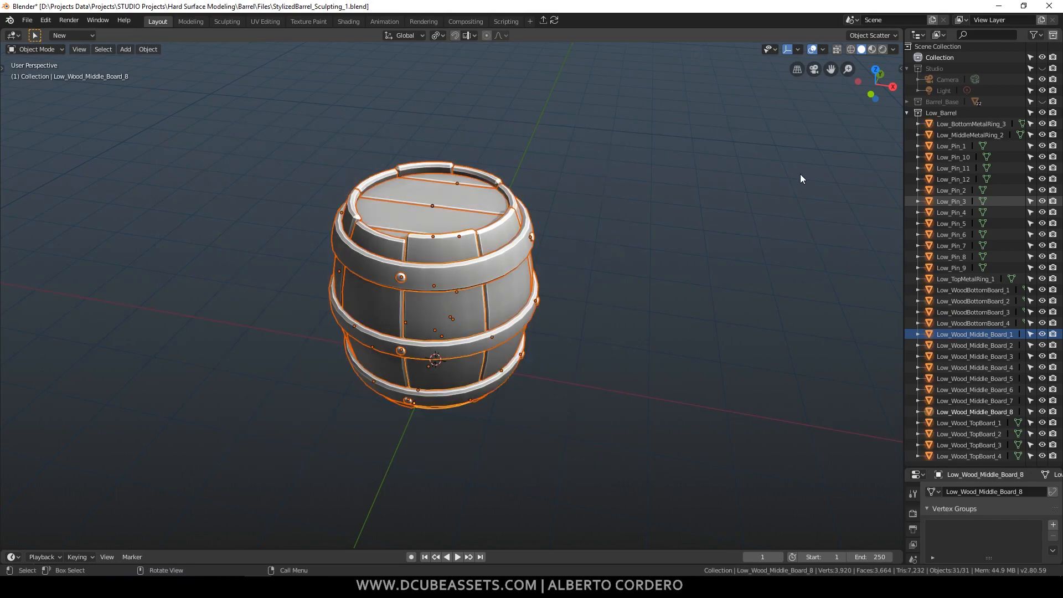
{"action": "left_click", "coordinate": [543, 20]}
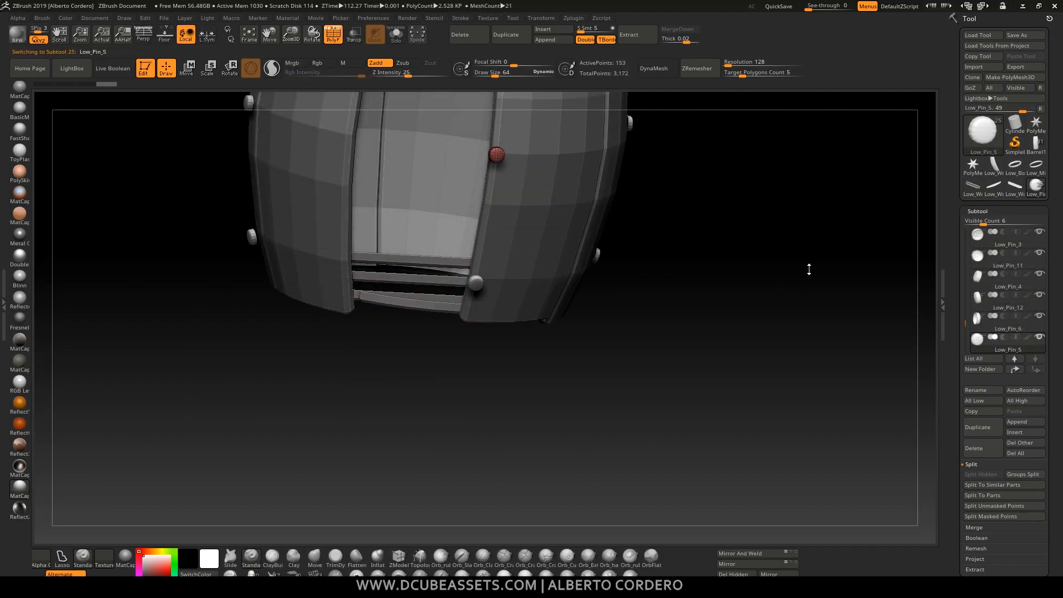
{"action": "left_click_drag", "start_coordinate": [688, 256], "coordinate": [688, 306]}
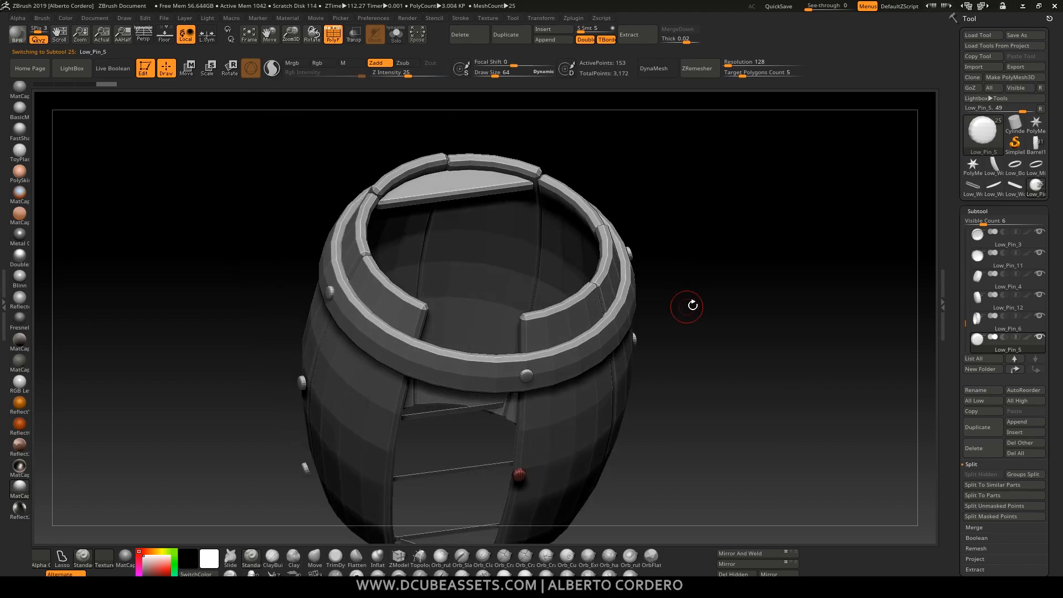
{"action": "mouse_move", "coordinate": [674, 260]}
{"action": "left_mouse_down"}
{"action": "mouse_move", "coordinate": [672, 245]}
{"action": "mouse_move", "coordinate": [663, 261]}
{"action": "mouse_move", "coordinate": [648, 254]}
{"action": "mouse_move", "coordinate": [663, 257]}
{"action": "left_mouse_up"}
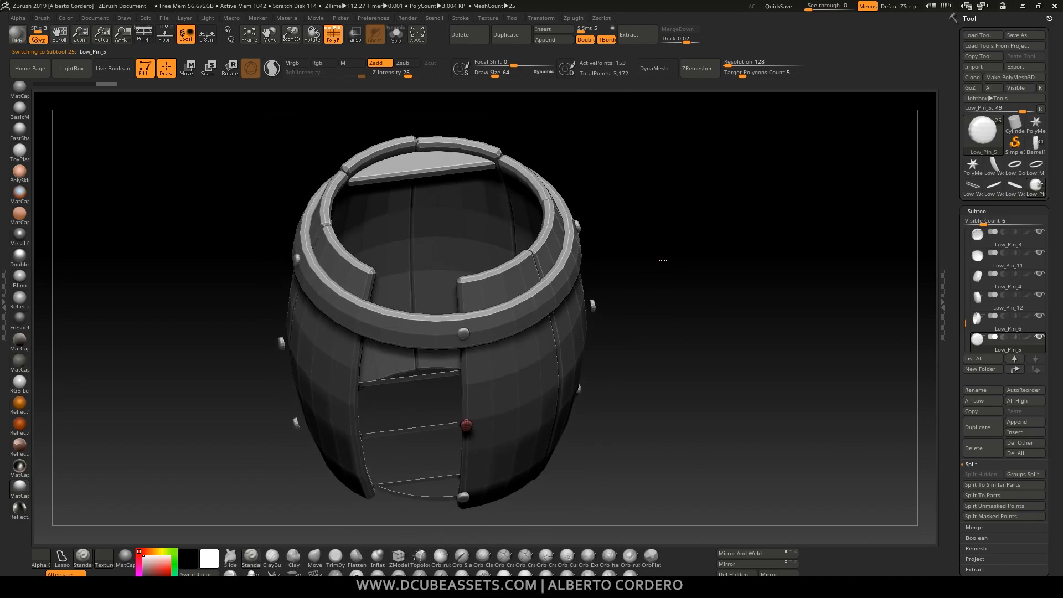
Append the Barrel10 and Low_Wood_Middle_Board tools to the barrel's subtools
{"action": "left_click", "coordinate": [1019, 422]}
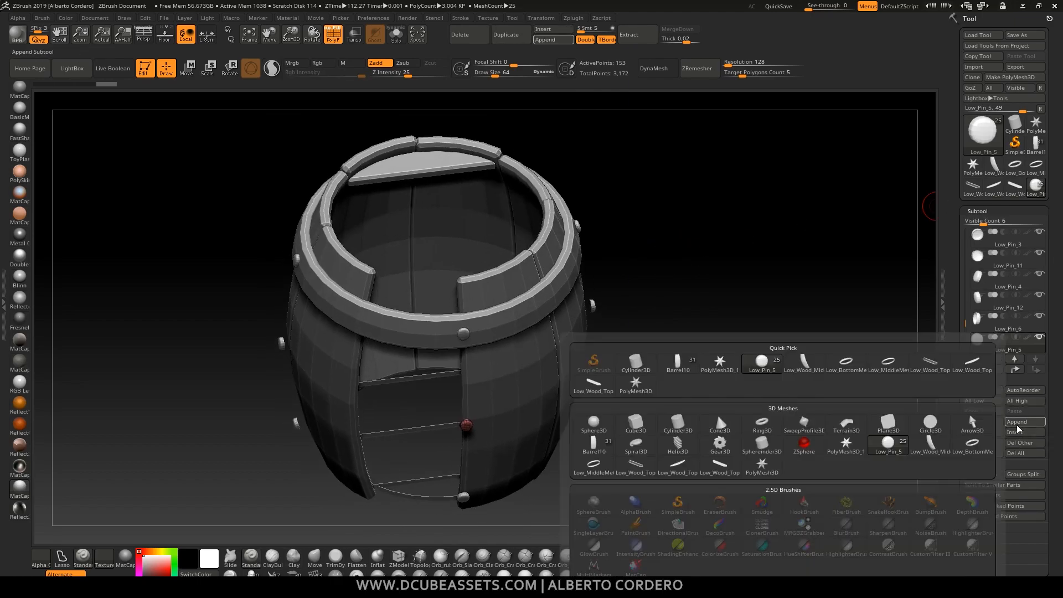
{"action": "left_click", "coordinate": [676, 368]}
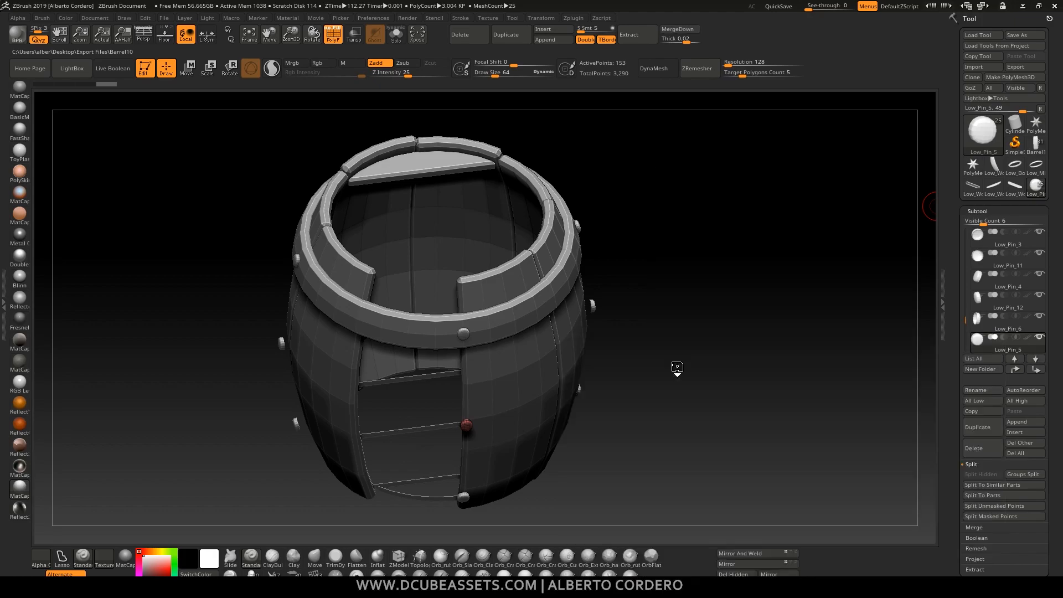
{"action": "left_click", "coordinate": [1025, 433]}
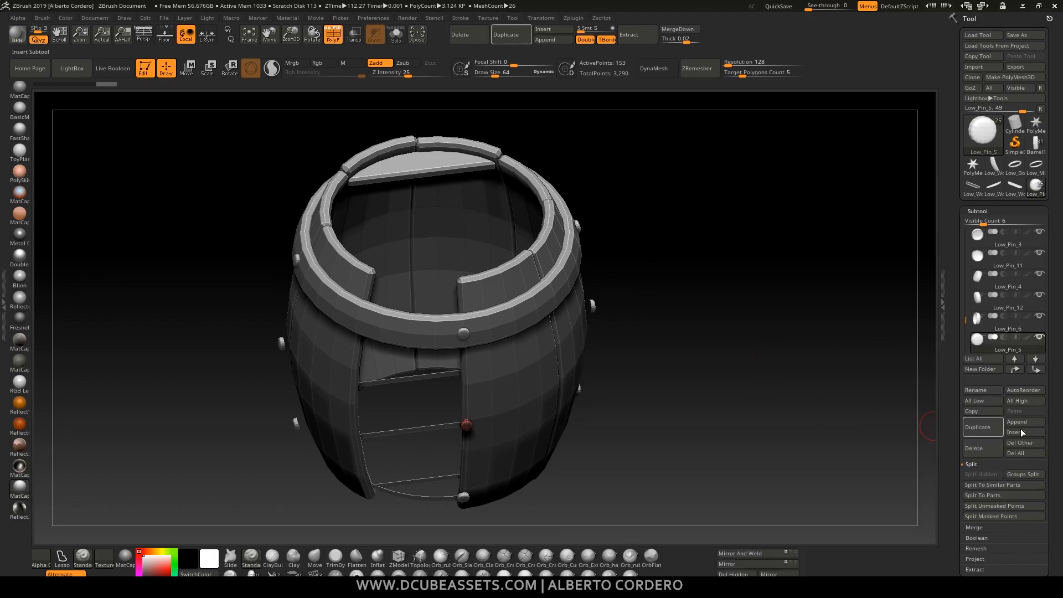
{"action": "left_click", "coordinate": [1026, 432]}
{"action": "left_click", "coordinate": [809, 370]}
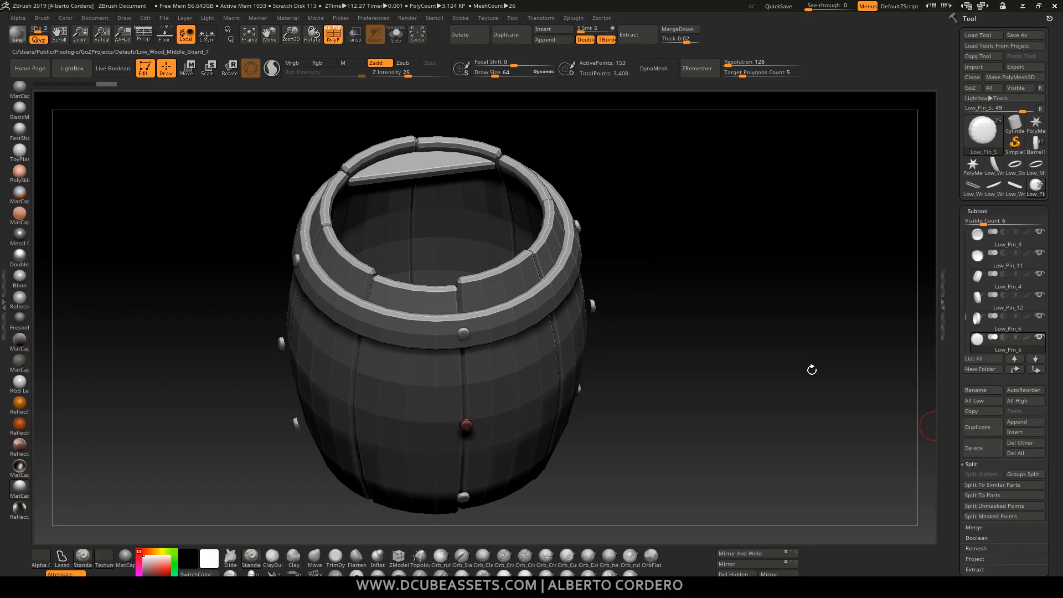
Append the Low_BottomMetalRing and Low_MiddleMetalRing tools to the barrel's subtools
{"action": "left_click", "coordinate": [1022, 422]}
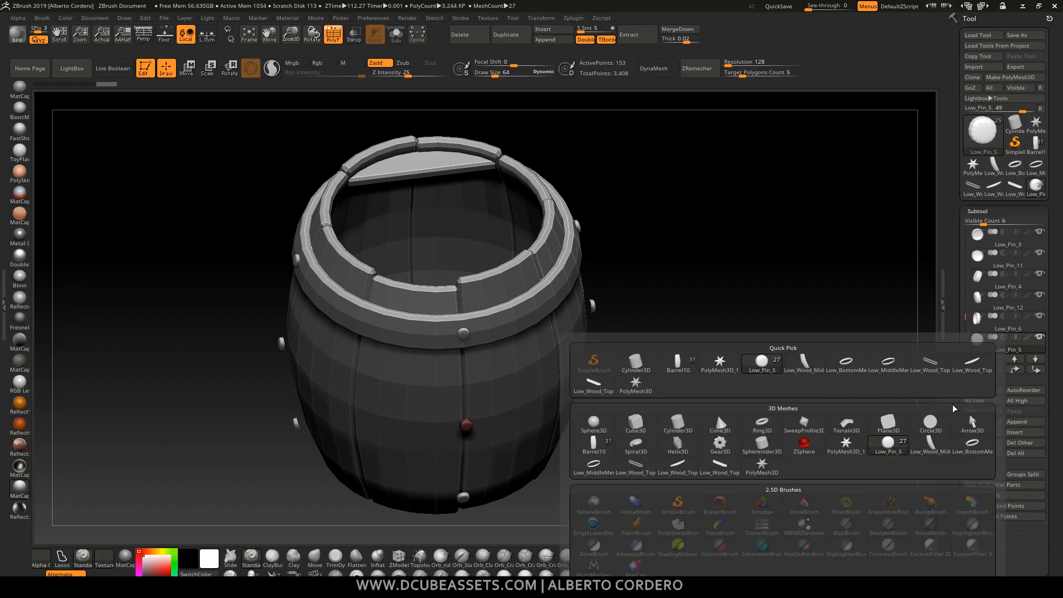
{"action": "left_click", "coordinate": [847, 365]}
{"action": "left_click", "coordinate": [1019, 421]}
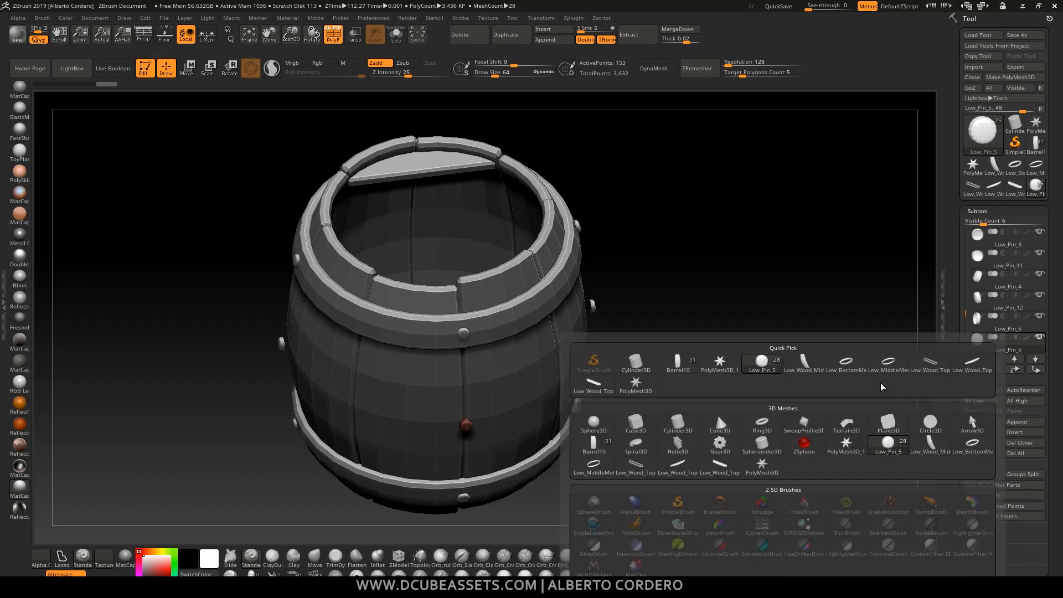
{"action": "left_click", "coordinate": [886, 366]}
Append the three remaining Low_Wood_TopBoard tools as subtools to complete the barrel's lid
{"action": "left_click", "coordinate": [1019, 422]}
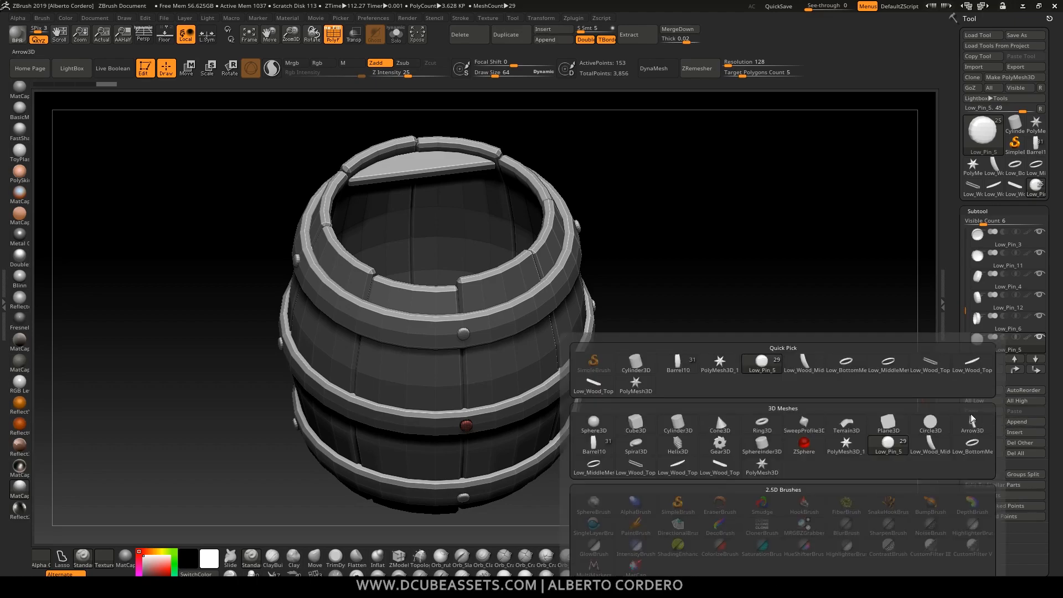
{"action": "left_click", "coordinate": [931, 364]}
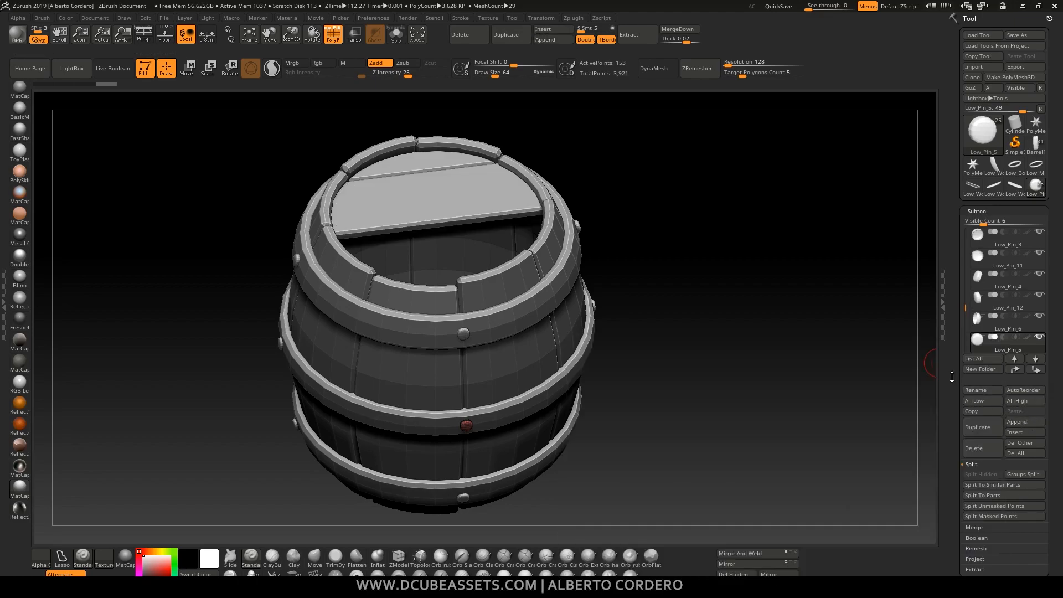
{"action": "left_click", "coordinate": [1022, 422]}
{"action": "left_click", "coordinate": [979, 361]}
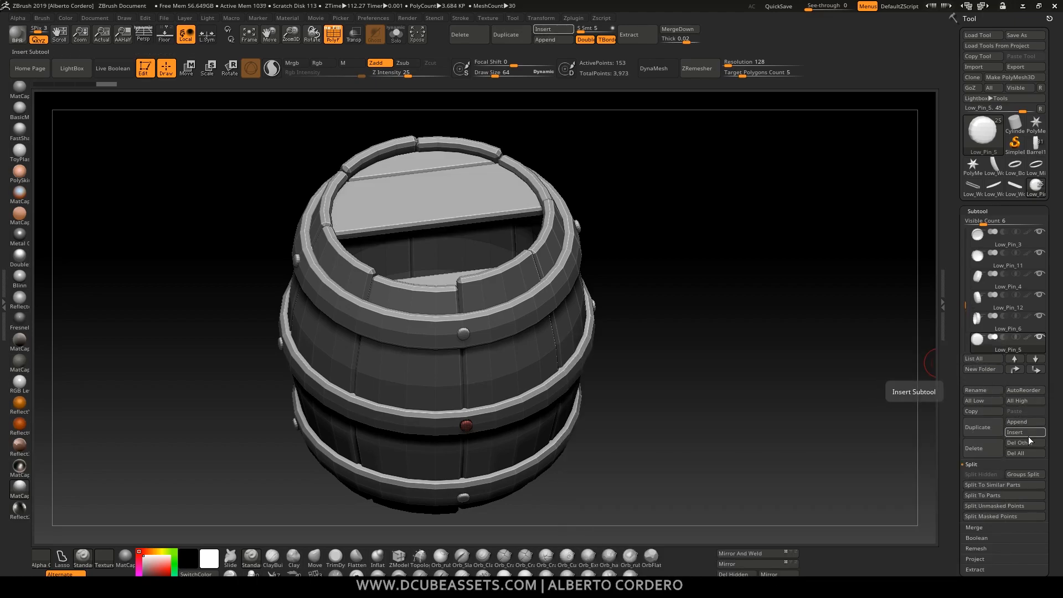
{"action": "left_click", "coordinate": [1022, 422]}
{"action": "left_click", "coordinate": [621, 366]}
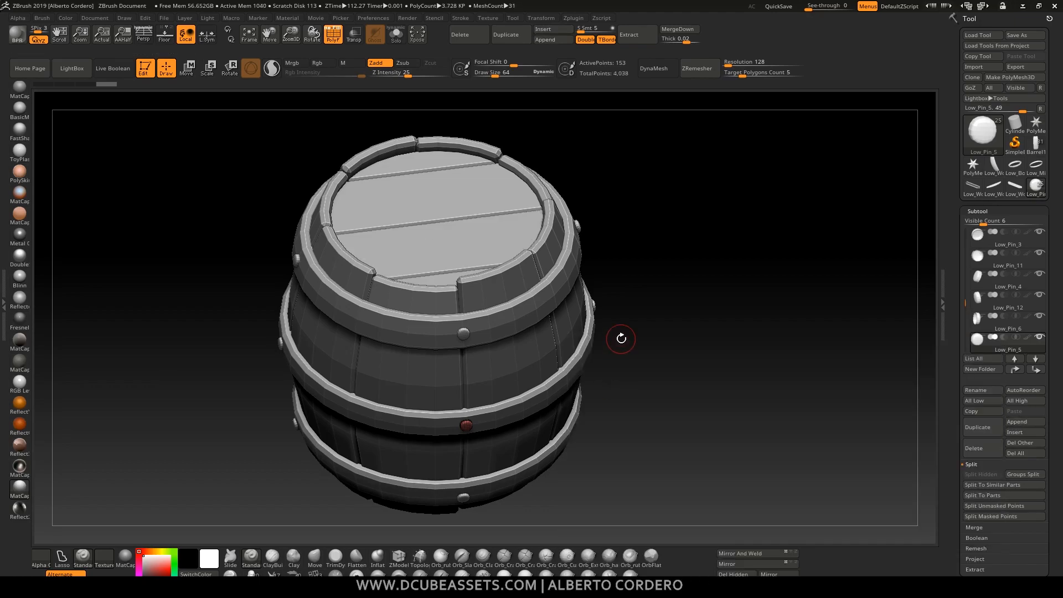
Find the overlapping duplicate among the barrel's boards and delete its Barrel11 subtool
{"action": "left_click_drag", "start_coordinate": [641, 340], "coordinate": [668, 248]}
{"action": "left_click", "coordinate": [553, 308], "text": "alt"}
{"action": "left_click", "coordinate": [459, 304], "text": "alt"}
{"action": "left_click", "coordinate": [394, 255], "text": "alt"}
{"action": "left_click", "coordinate": [366, 222], "text": "alt"}
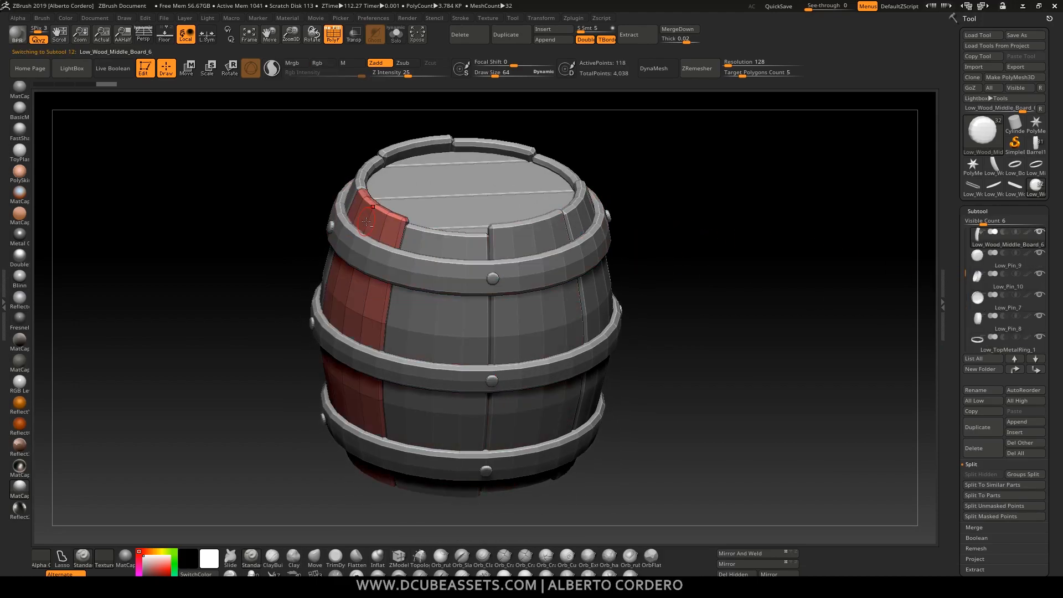
{"action": "left_click", "coordinate": [528, 239], "text": "alt"}
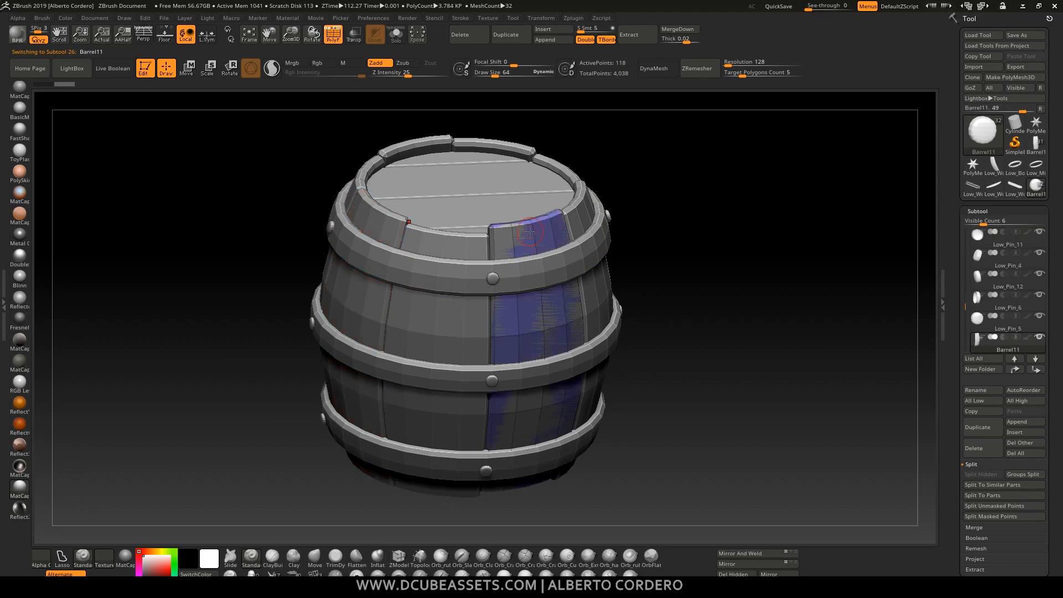
{"action": "left_click", "coordinate": [983, 451]}
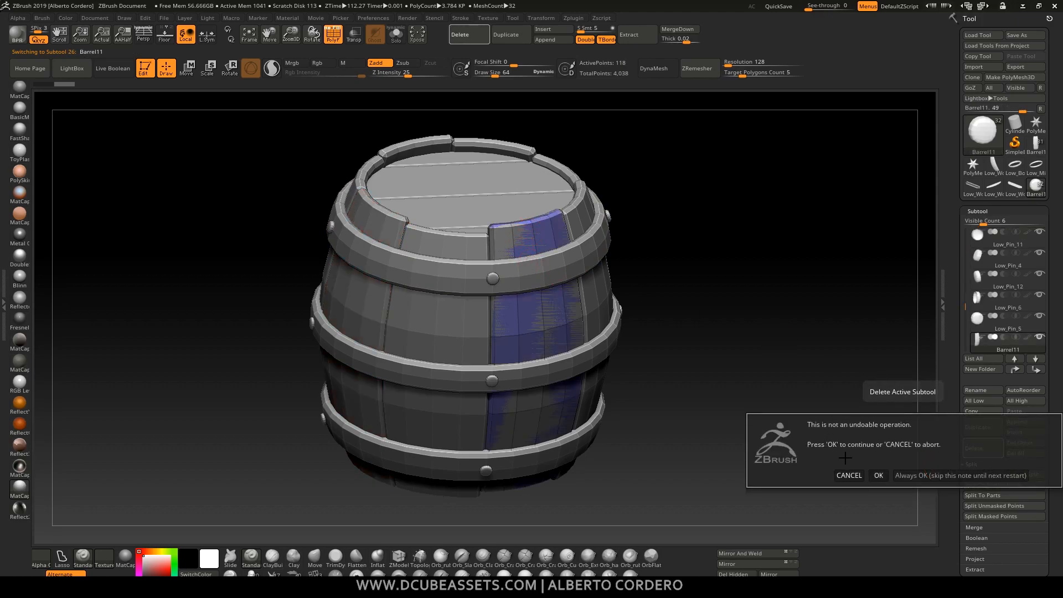
{"action": "left_click", "coordinate": [879, 475]}
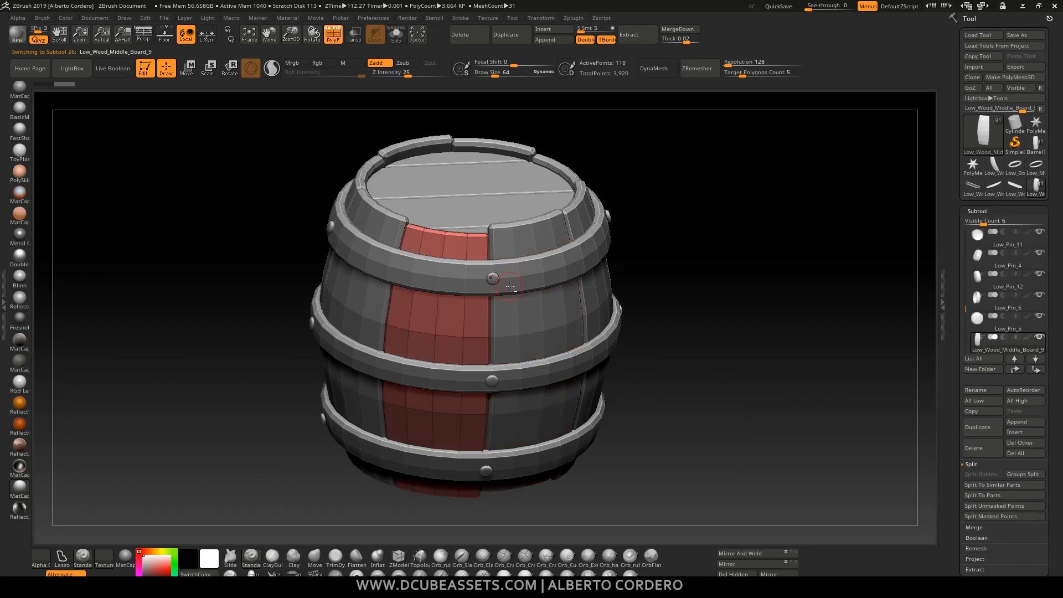
Check the subtool list and the barrel's front boards, top metal ring and lid as separate pieces
{"action": "scroll", "coordinate": [964, 320], "scroll_direction": "down", "scroll_amount": 3}
{"action": "left_click_drag", "start_coordinate": [964, 320], "coordinate": [969, 249]}
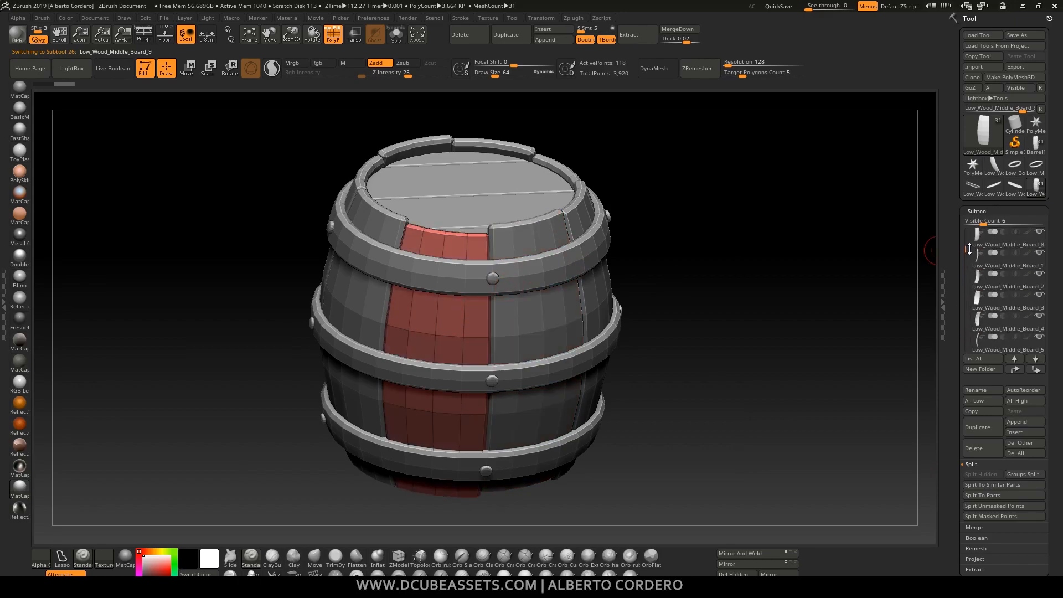
{"action": "left_click", "coordinate": [537, 318], "text": "alt"}
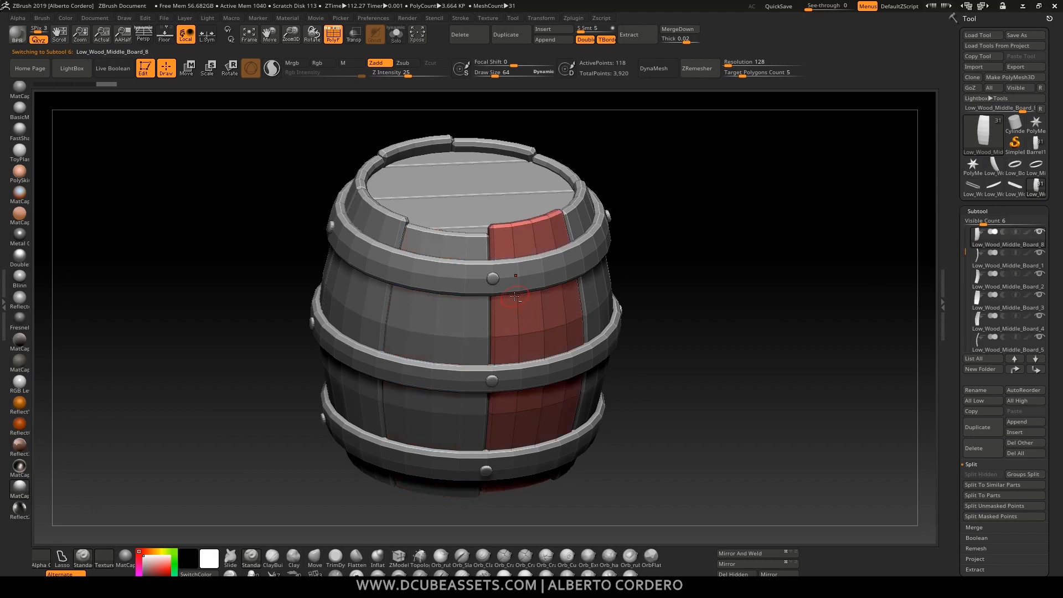
{"action": "left_click", "coordinate": [549, 274], "text": "alt"}
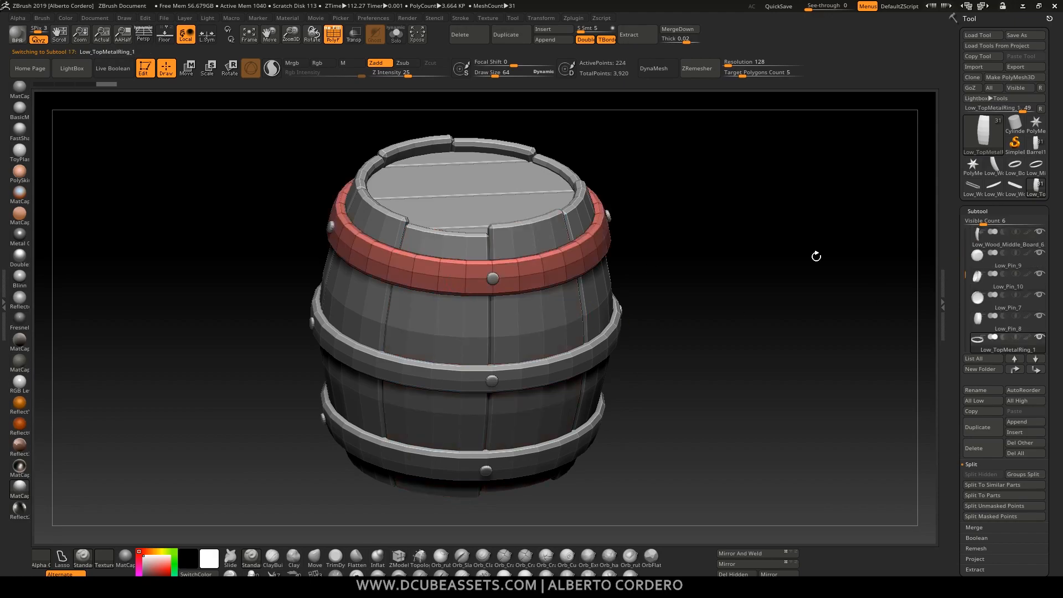
{"action": "left_click", "coordinate": [386, 222], "text": "alt"}
{"action": "left_click", "coordinate": [474, 206], "text": "alt"}
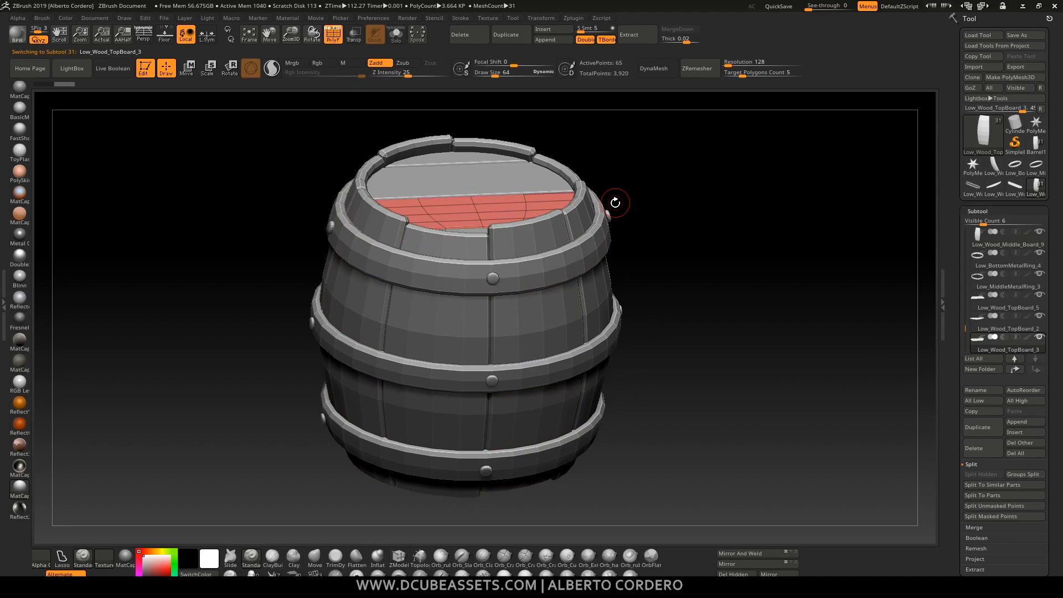
Examine the individual lid boards and a rear stave of the barrel from above
{"action": "left_click_drag", "start_coordinate": [631, 181], "coordinate": [630, 212]}
{"action": "left_click", "coordinate": [493, 204], "text": "alt"}
{"action": "left_click_drag", "start_coordinate": [678, 342], "coordinate": [676, 281]}
{"action": "left_click_drag", "start_coordinate": [683, 238], "coordinate": [683, 258]}
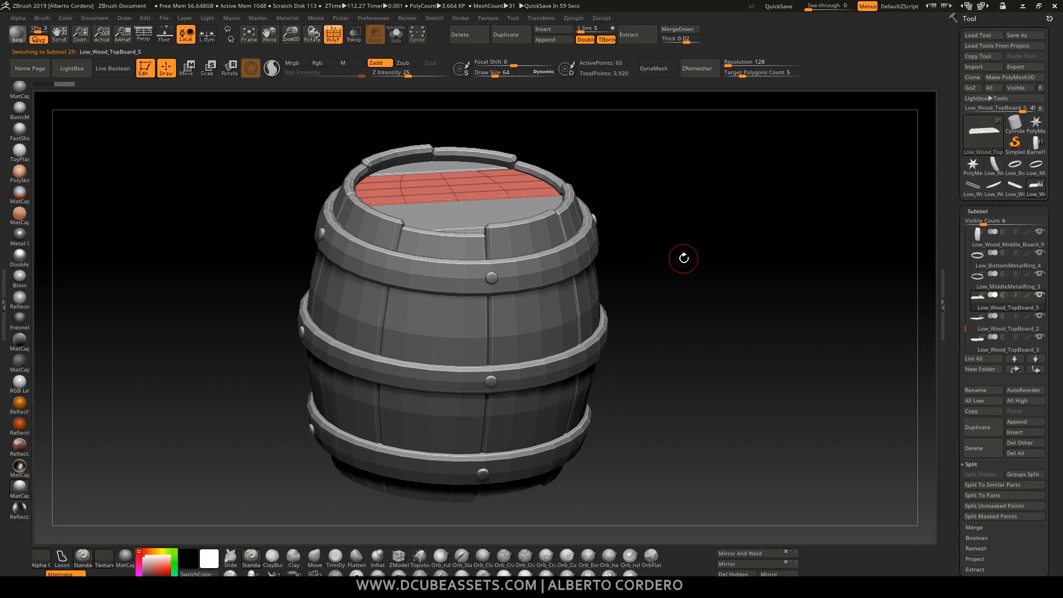
{"action": "left_click_drag", "start_coordinate": [681, 254], "coordinate": [635, 228]}
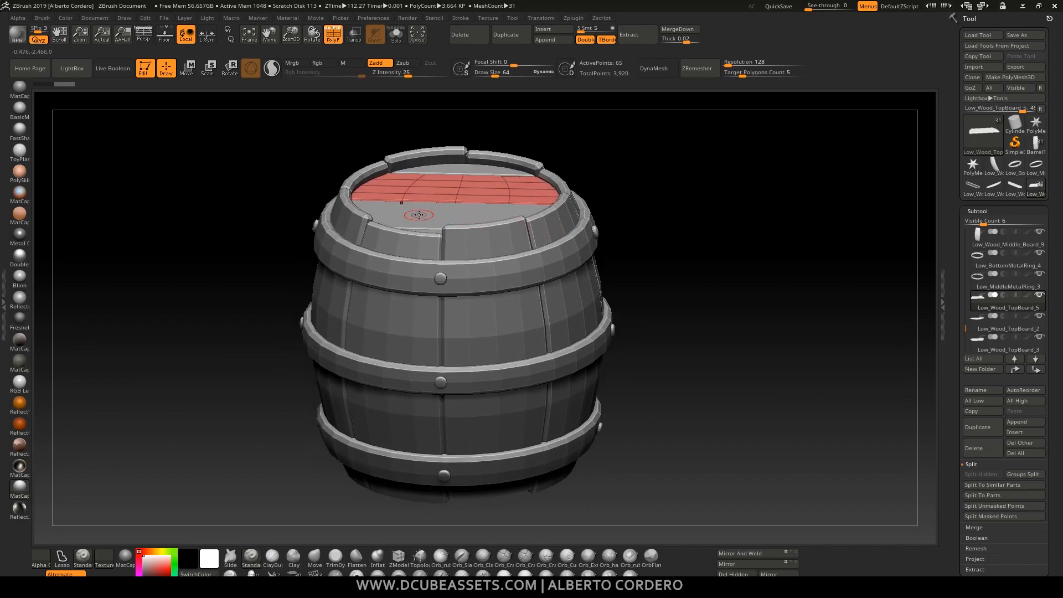
{"action": "left_click", "coordinate": [418, 216], "text": "alt"}
{"action": "left_click_drag", "start_coordinate": [739, 185], "coordinate": [676, 197]}
{"action": "left_click", "coordinate": [489, 131], "text": "alt"}
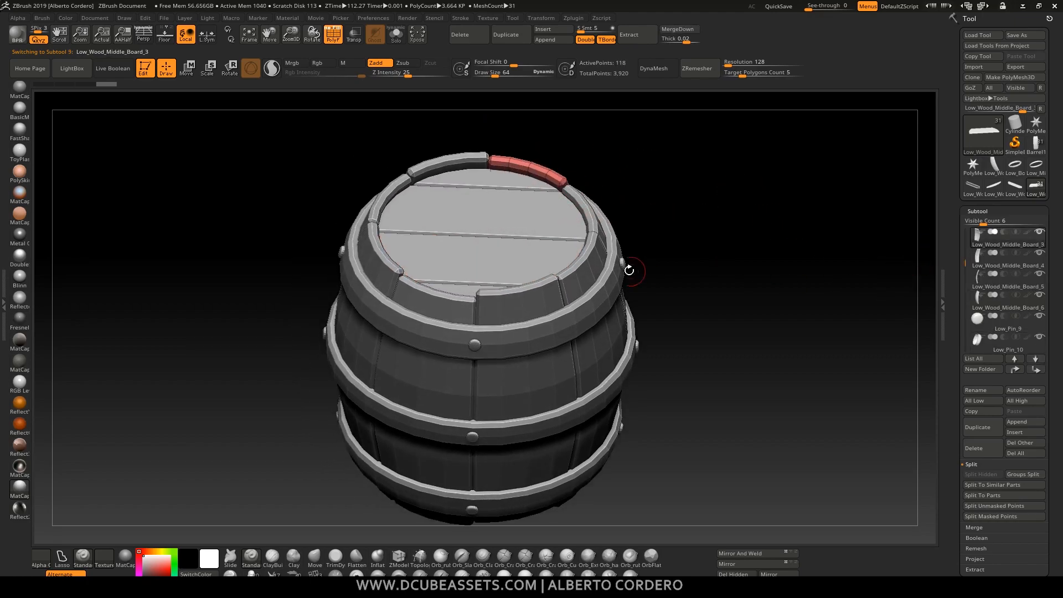
Examine the barrel's side boards and metal rings as individual subtools from several angles
{"action": "left_click_drag", "start_coordinate": [729, 267], "coordinate": [714, 235]}
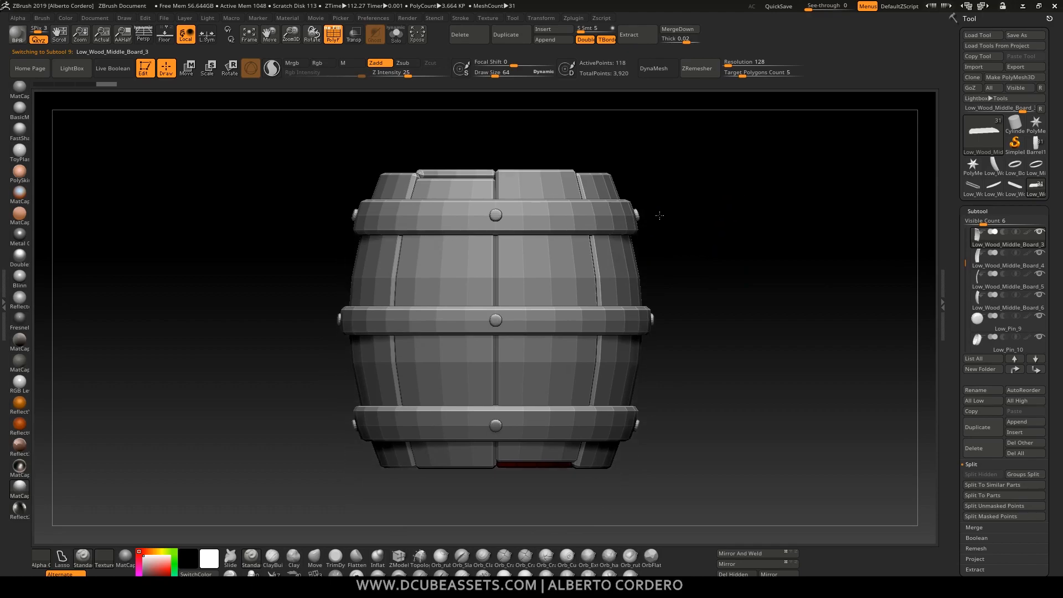
{"action": "left_click", "coordinate": [429, 270], "text": "alt"}
{"action": "left_click_drag", "start_coordinate": [671, 176], "coordinate": [677, 184]}
{"action": "left_click", "coordinate": [407, 310], "text": "alt"}
{"action": "left_click", "coordinate": [339, 296], "text": "alt"}
{"action": "left_click_drag", "start_coordinate": [707, 255], "coordinate": [650, 231]}
{"action": "left_click", "coordinate": [517, 243], "text": "alt"}
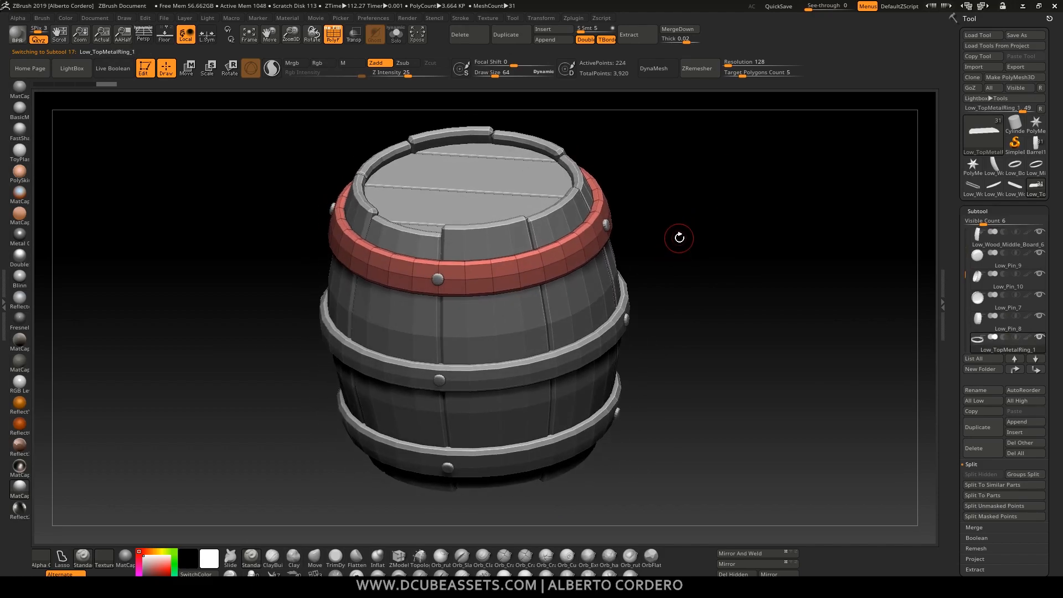
{"action": "left_click_drag", "start_coordinate": [657, 191], "coordinate": [673, 170]}
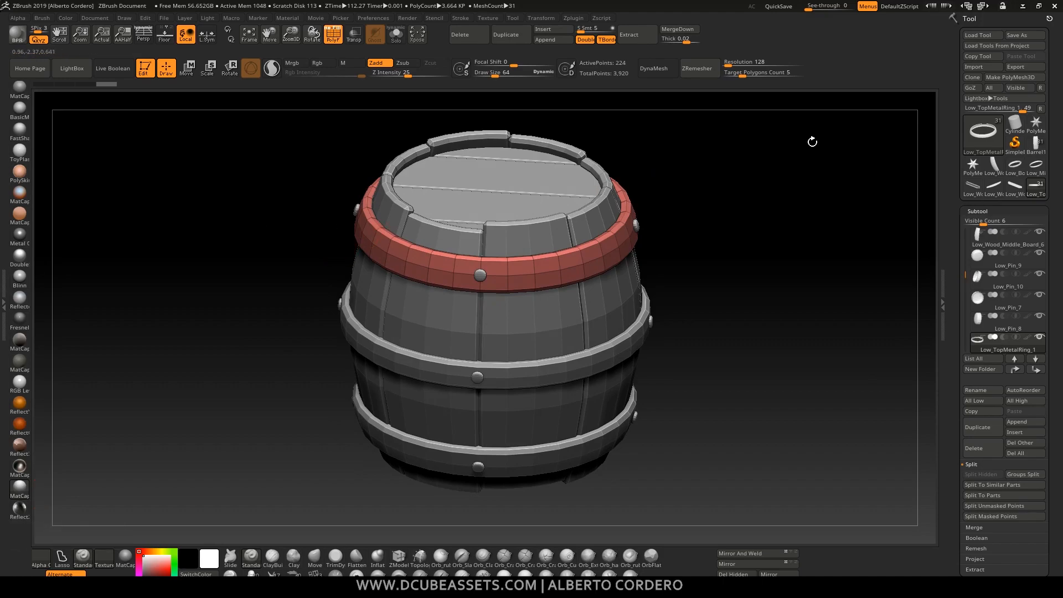
Make the PolyMesh3D star the active tool and start a new General file in Blender, discarding the current changes
{"action": "left_click", "coordinate": [1036, 123]}
{"action": "left_click_drag", "start_coordinate": [578, 294], "coordinate": [649, 249]}
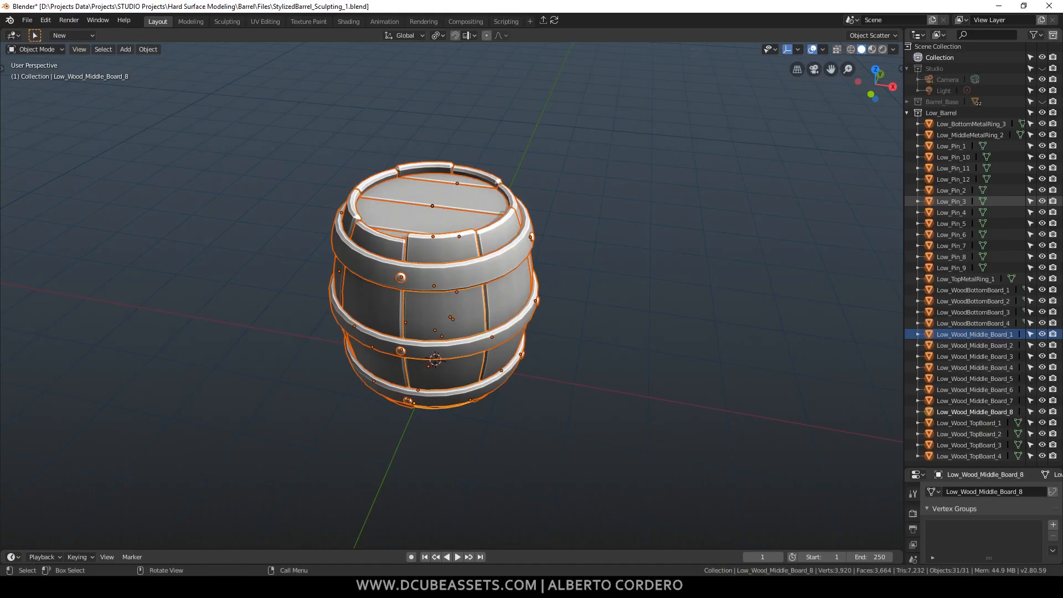
{"action": "left_click", "coordinate": [27, 20]}
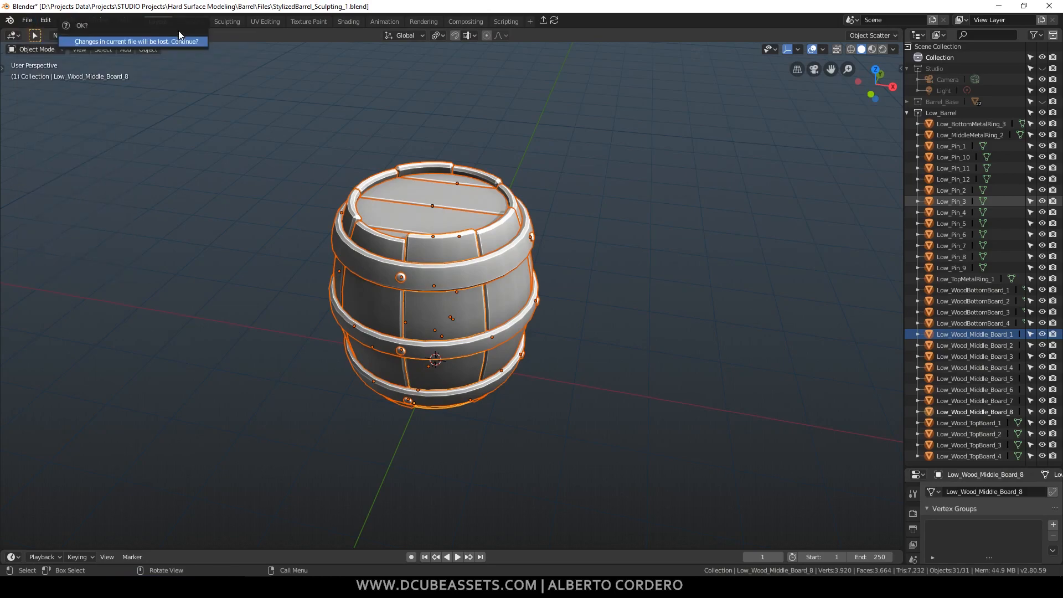
{"action": "left_click", "coordinate": [28, 20]}
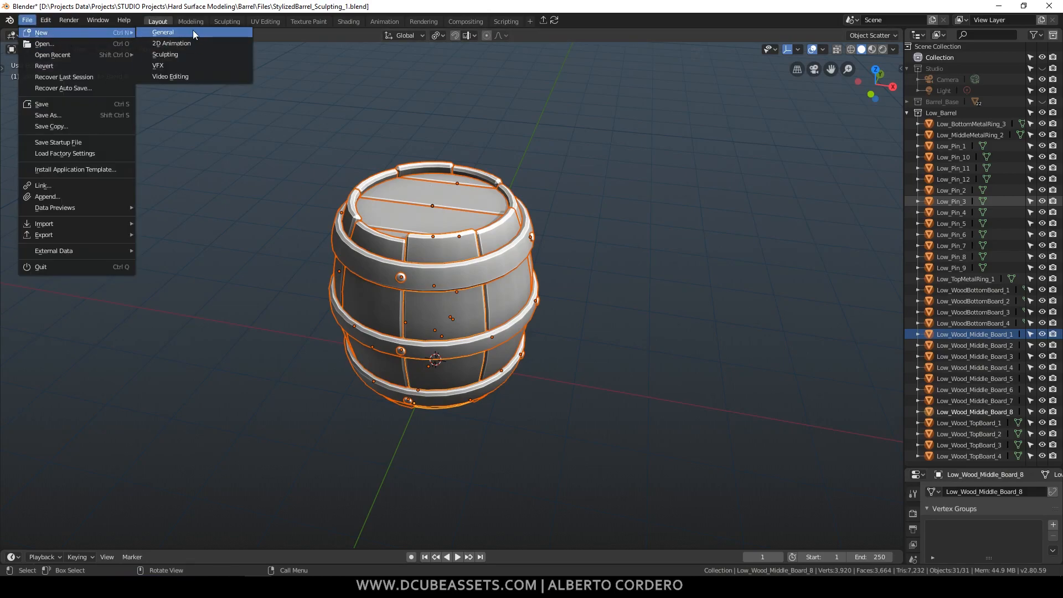
{"action": "left_click", "coordinate": [193, 32]}
{"action": "left_click", "coordinate": [194, 39]}
Delete the default objects from the new Blender scene
{"action": "left_click", "coordinate": [565, 266]}
{"action": "key", "text": "x"}
{"action": "left_click", "coordinate": [566, 265]}
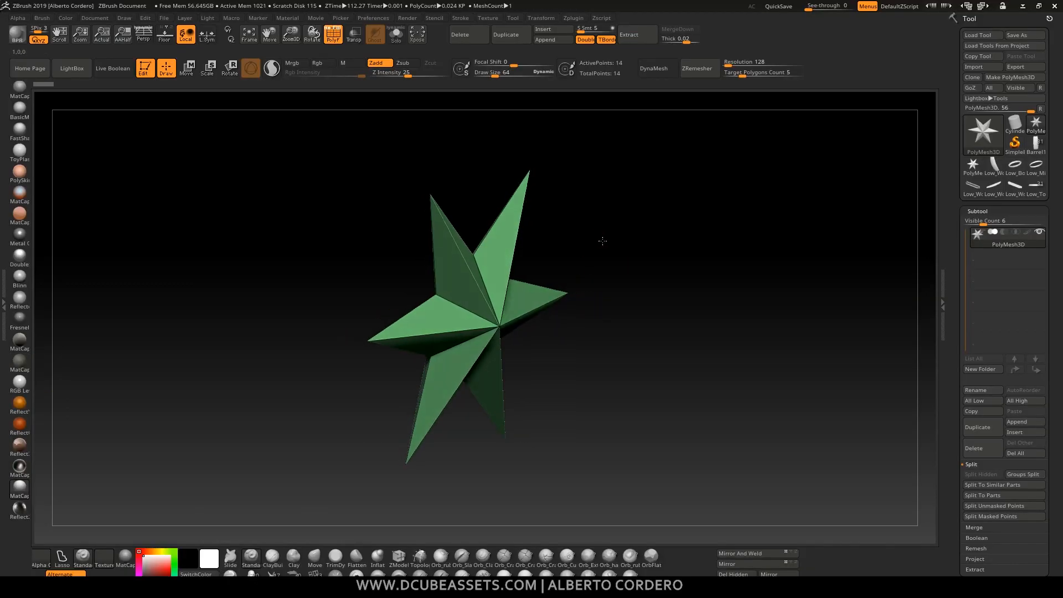
Send the visible PolyMesh3D star from ZBrush to Blender with GoZ and inspect it in both programs
{"action": "left_click_drag", "start_coordinate": [602, 241], "coordinate": [864, 102]}
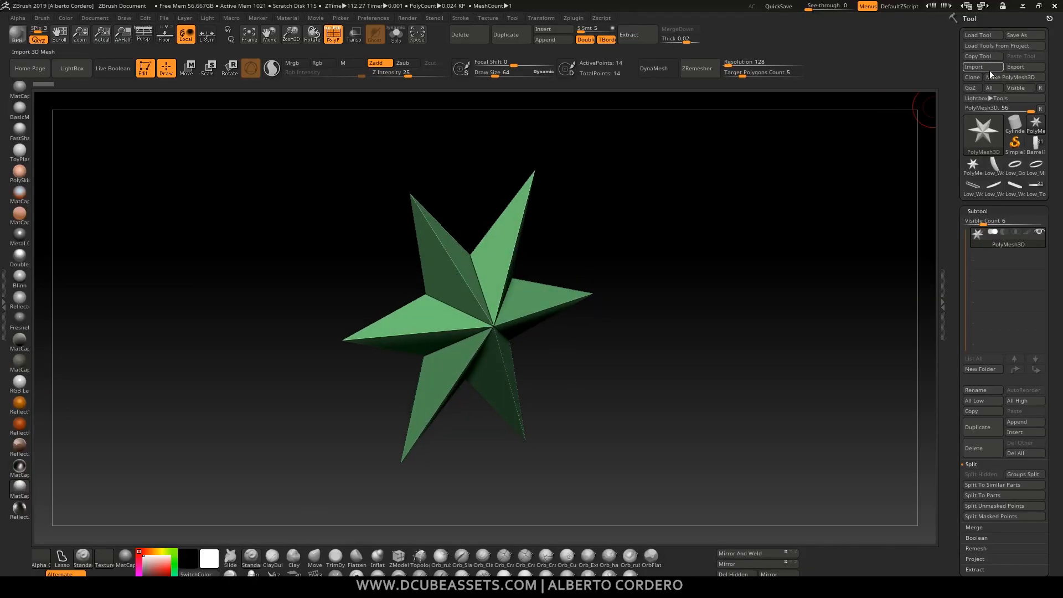
{"action": "left_click", "coordinate": [1018, 89]}
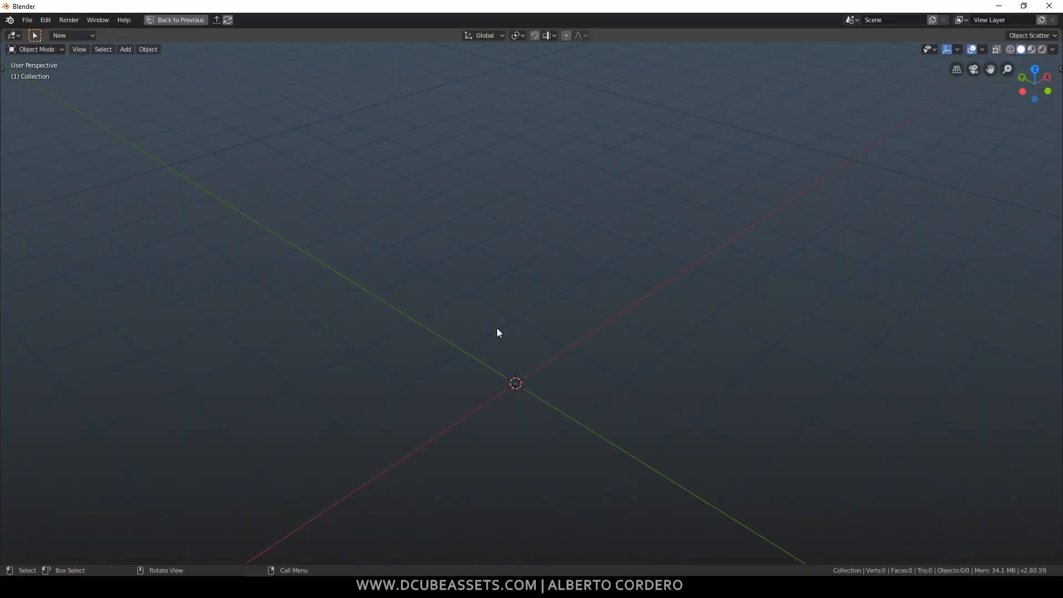
{"action": "middle_click_drag", "start_coordinate": [503, 310], "coordinate": [554, 222]}
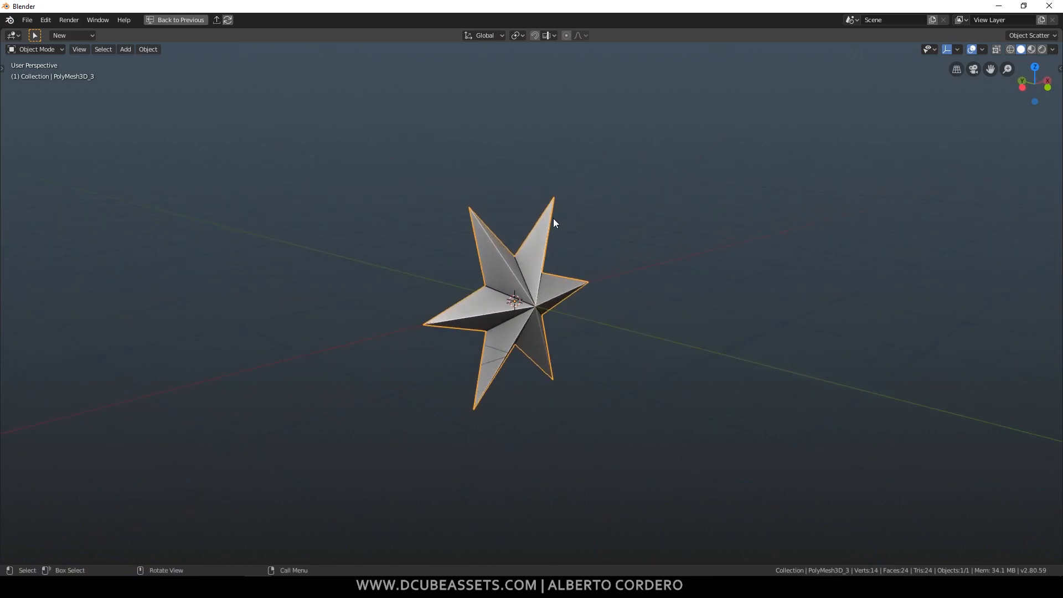
{"action": "left_click", "coordinate": [593, 157]}
{"action": "middle_click_drag", "start_coordinate": [593, 158], "coordinate": [583, 160]}
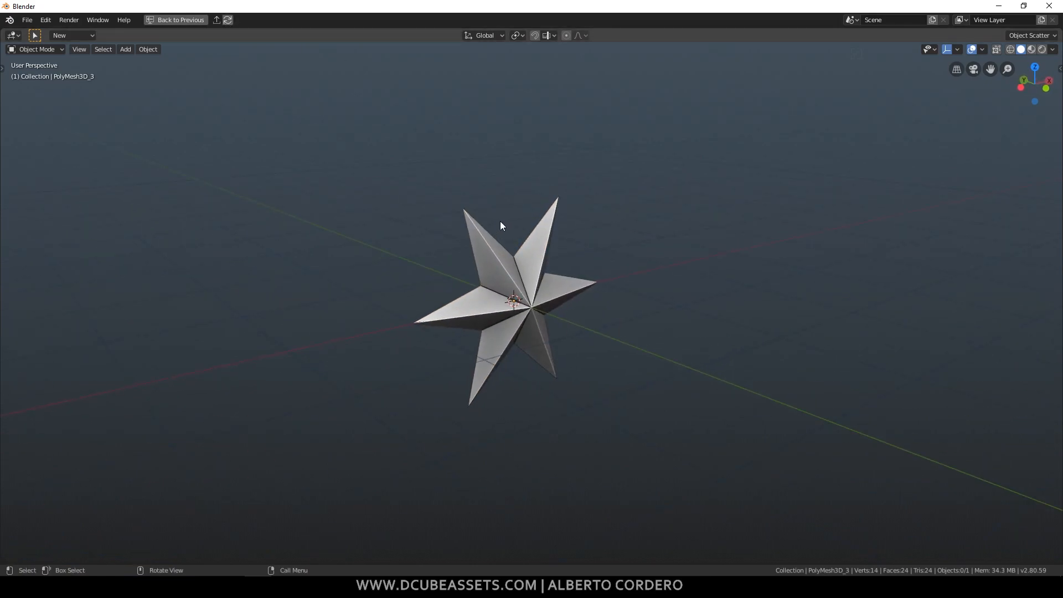
{"action": "middle_click_drag", "start_coordinate": [500, 226], "coordinate": [446, 224]}
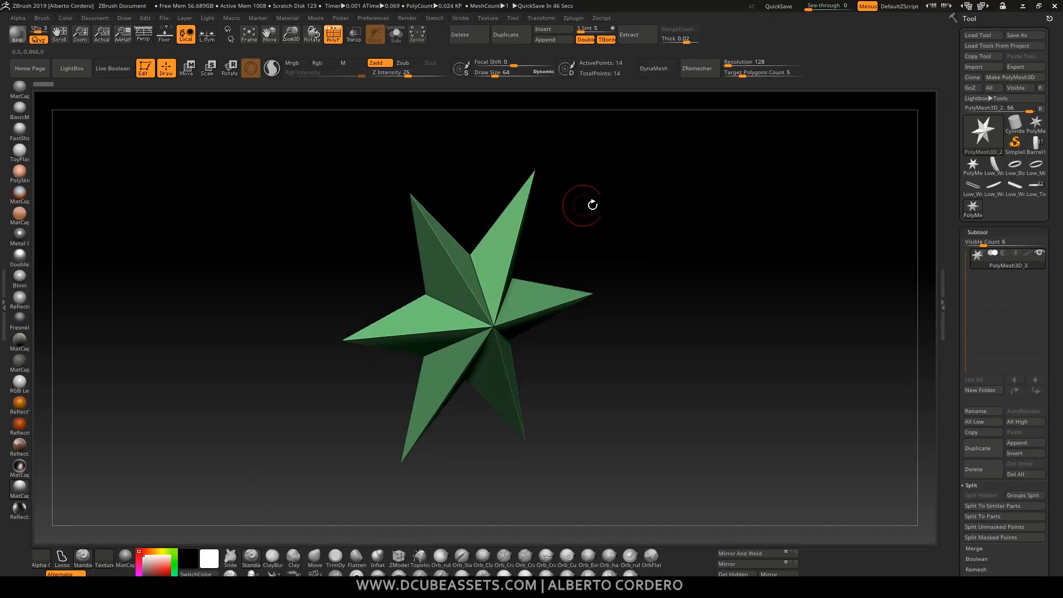
{"action": "key", "text": "f"}
{"action": "mouse_move", "coordinate": [598, 197]}
{"action": "left_mouse_down"}
{"action": "mouse_move", "coordinate": [609, 197]}
{"action": "mouse_move", "coordinate": [608, 183]}
{"action": "left_mouse_up"}
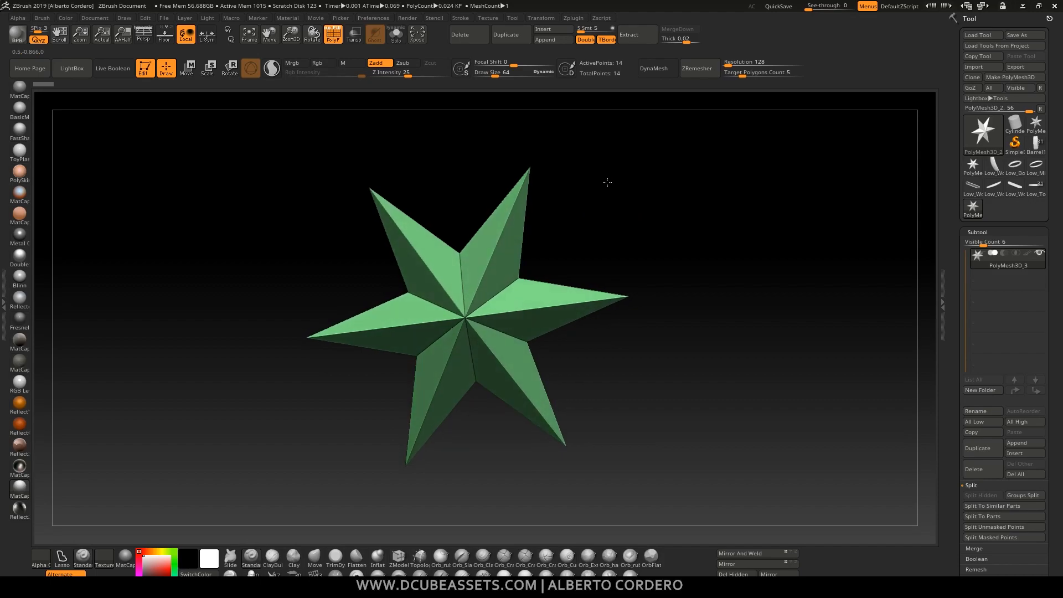